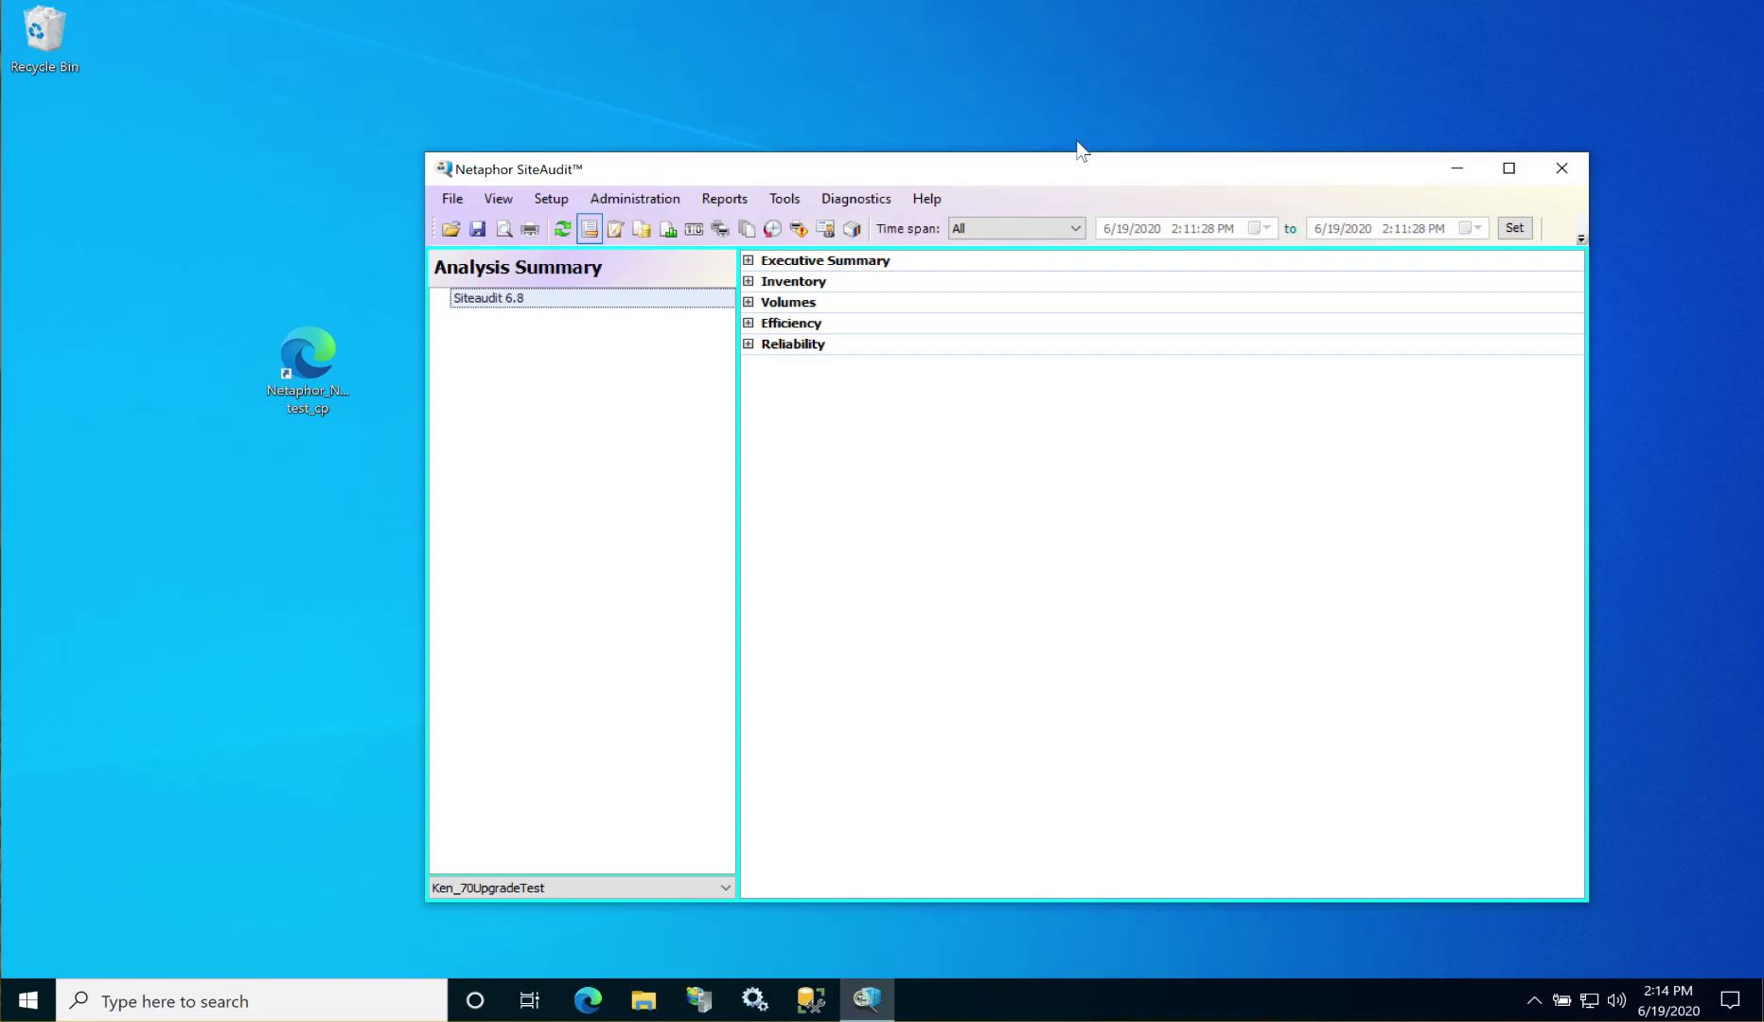
Step: Close the old SiteAudit console and open Control Panel's list of installed programs
left_click(1562, 170)
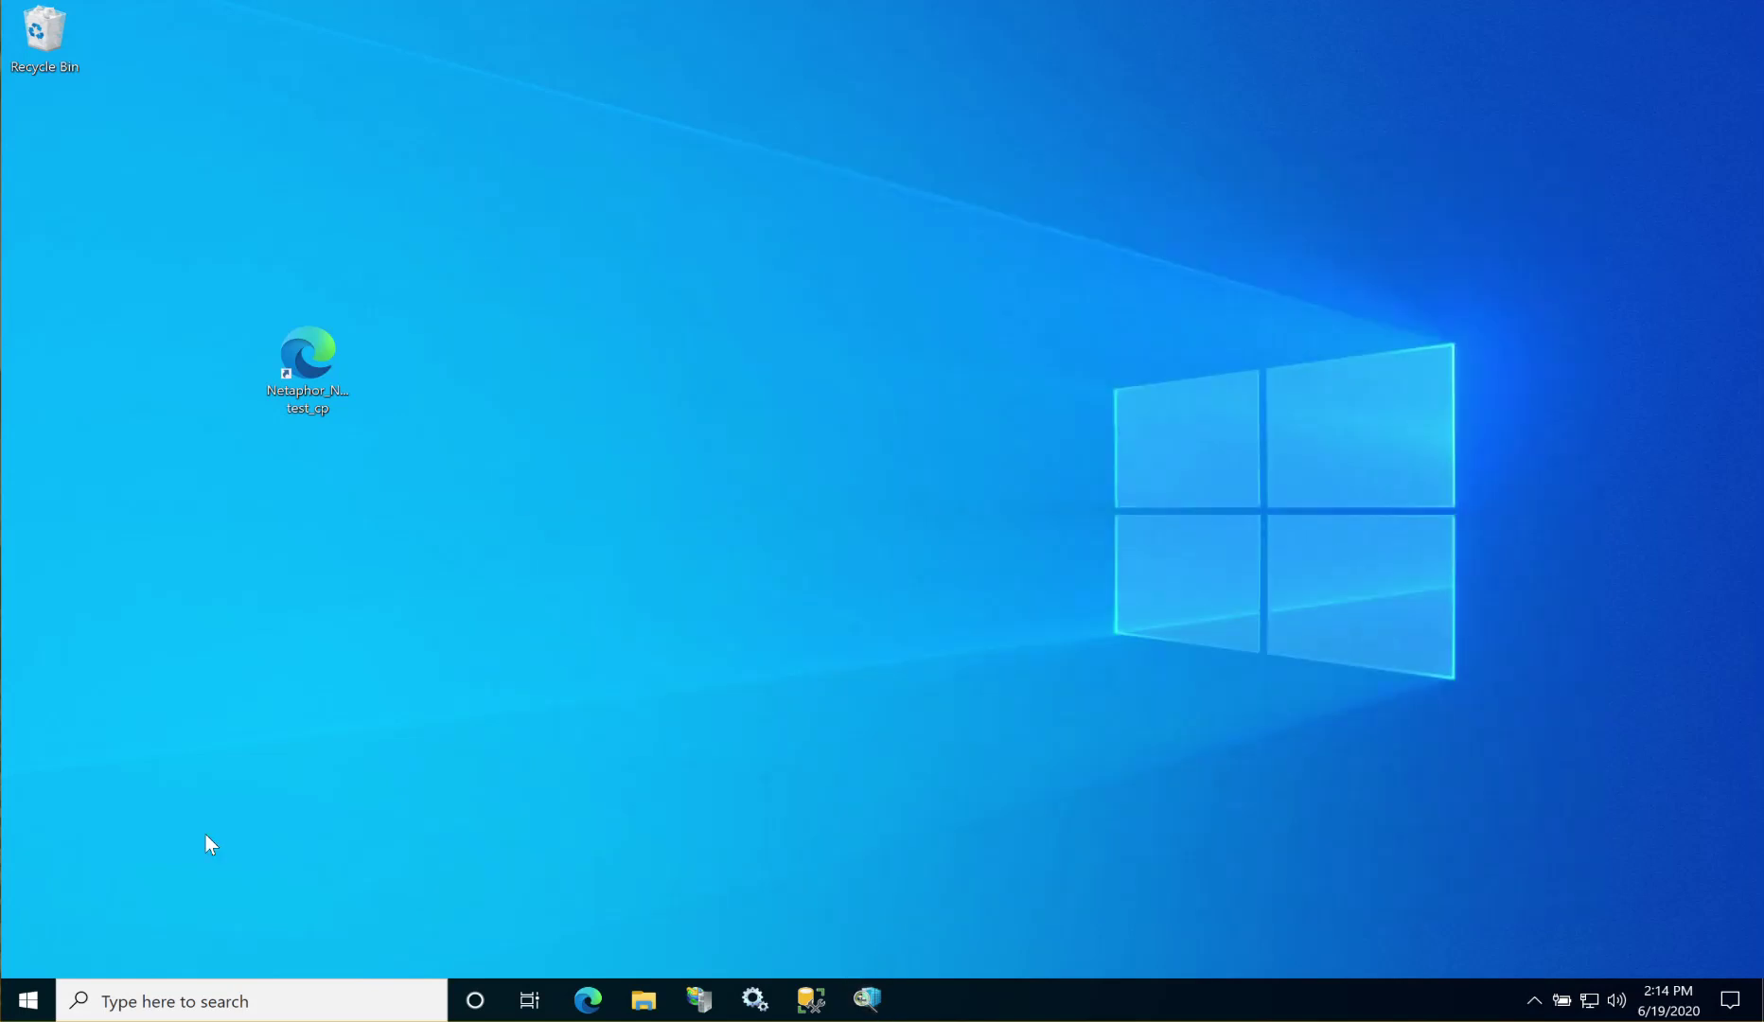
left_click(26, 1010)
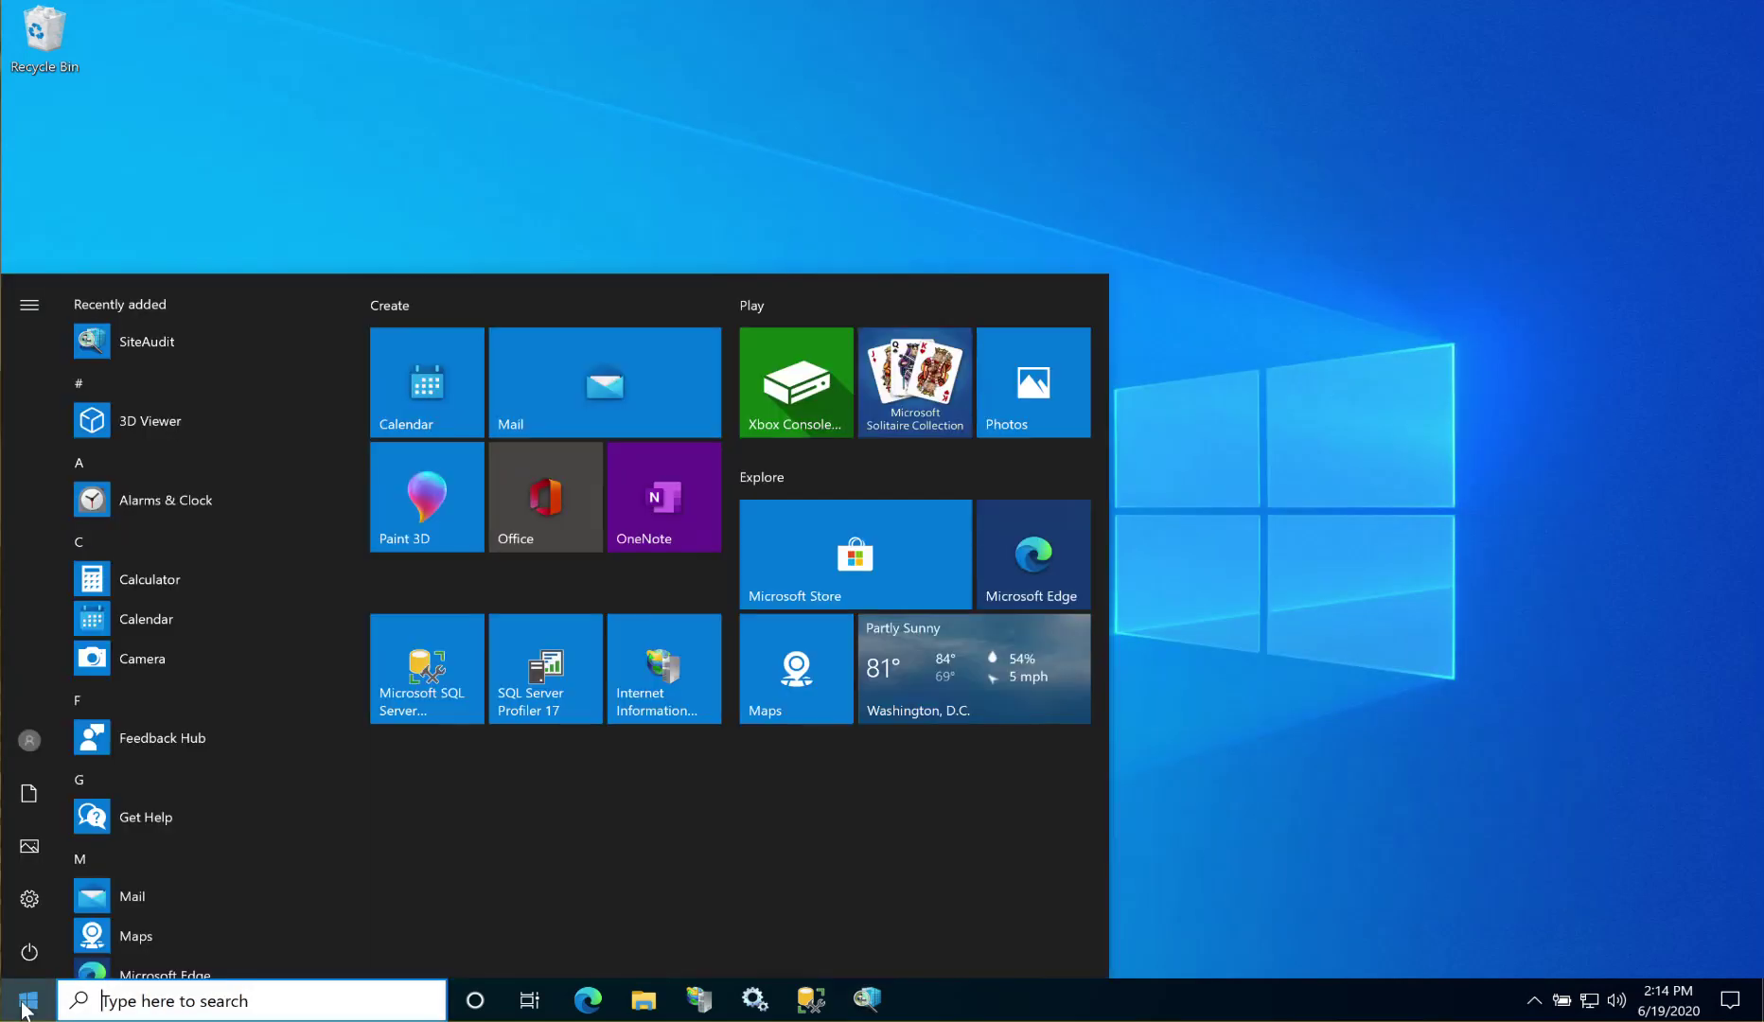
type("control")
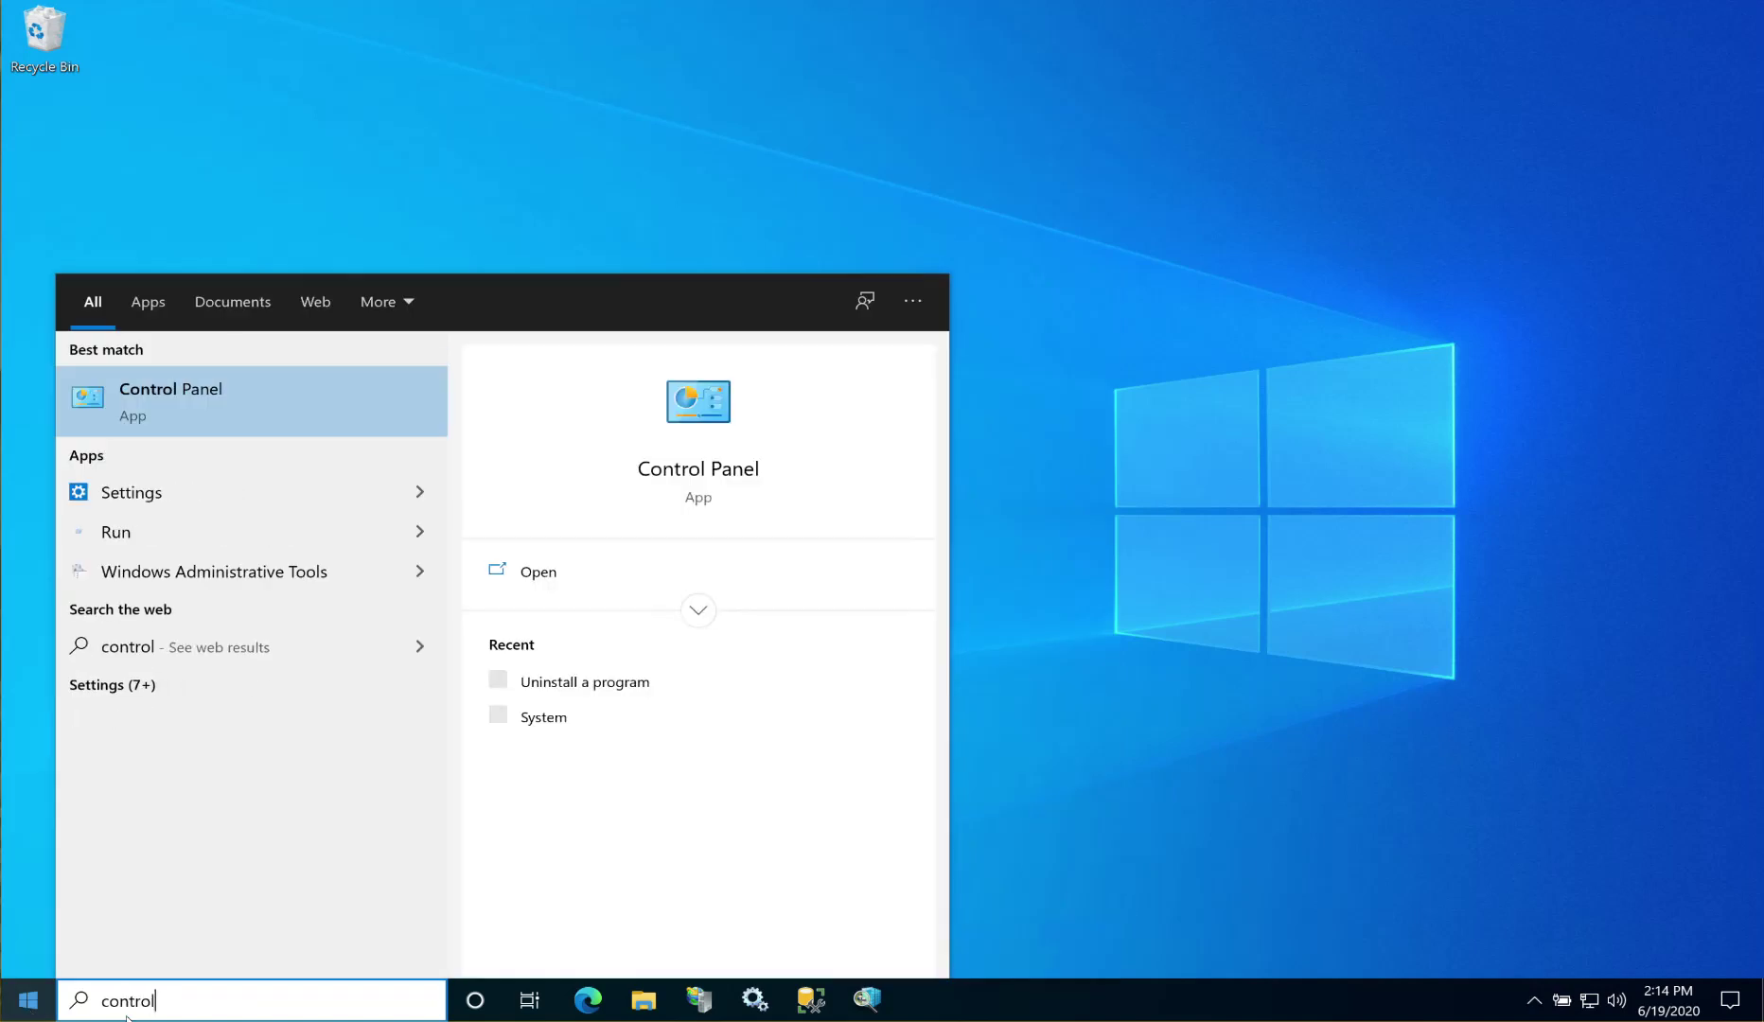
left_click(146, 404)
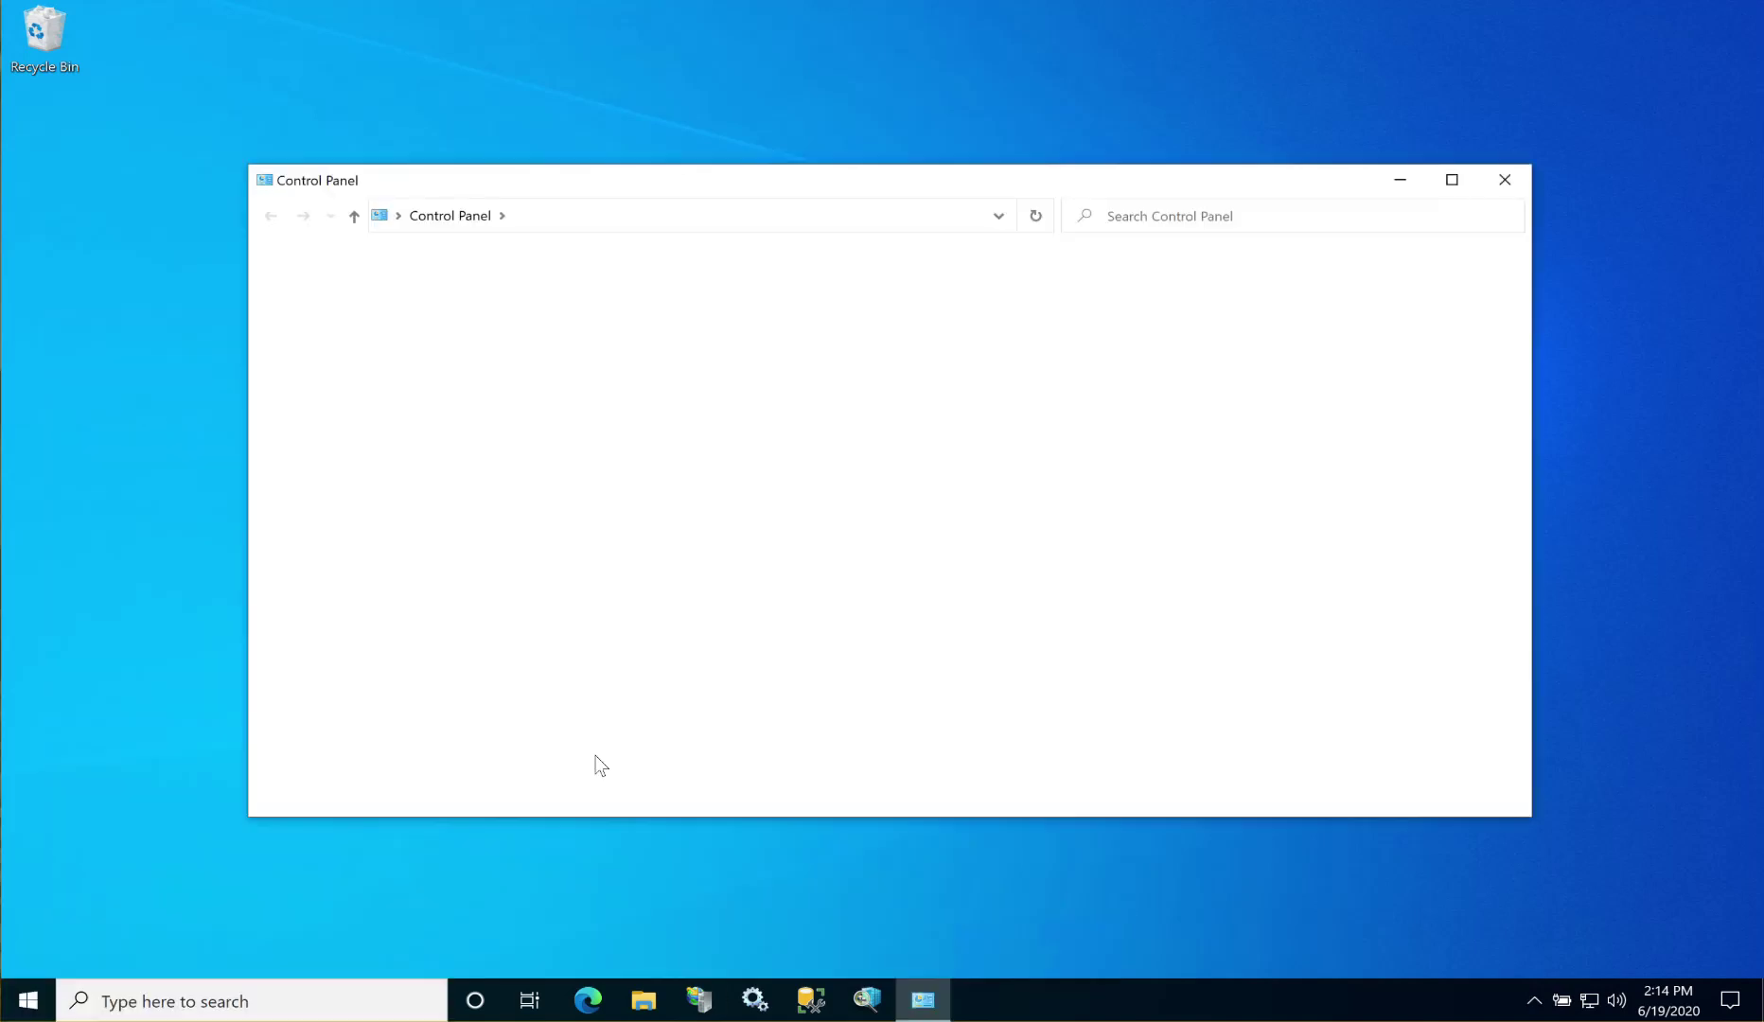
left_click(616, 594)
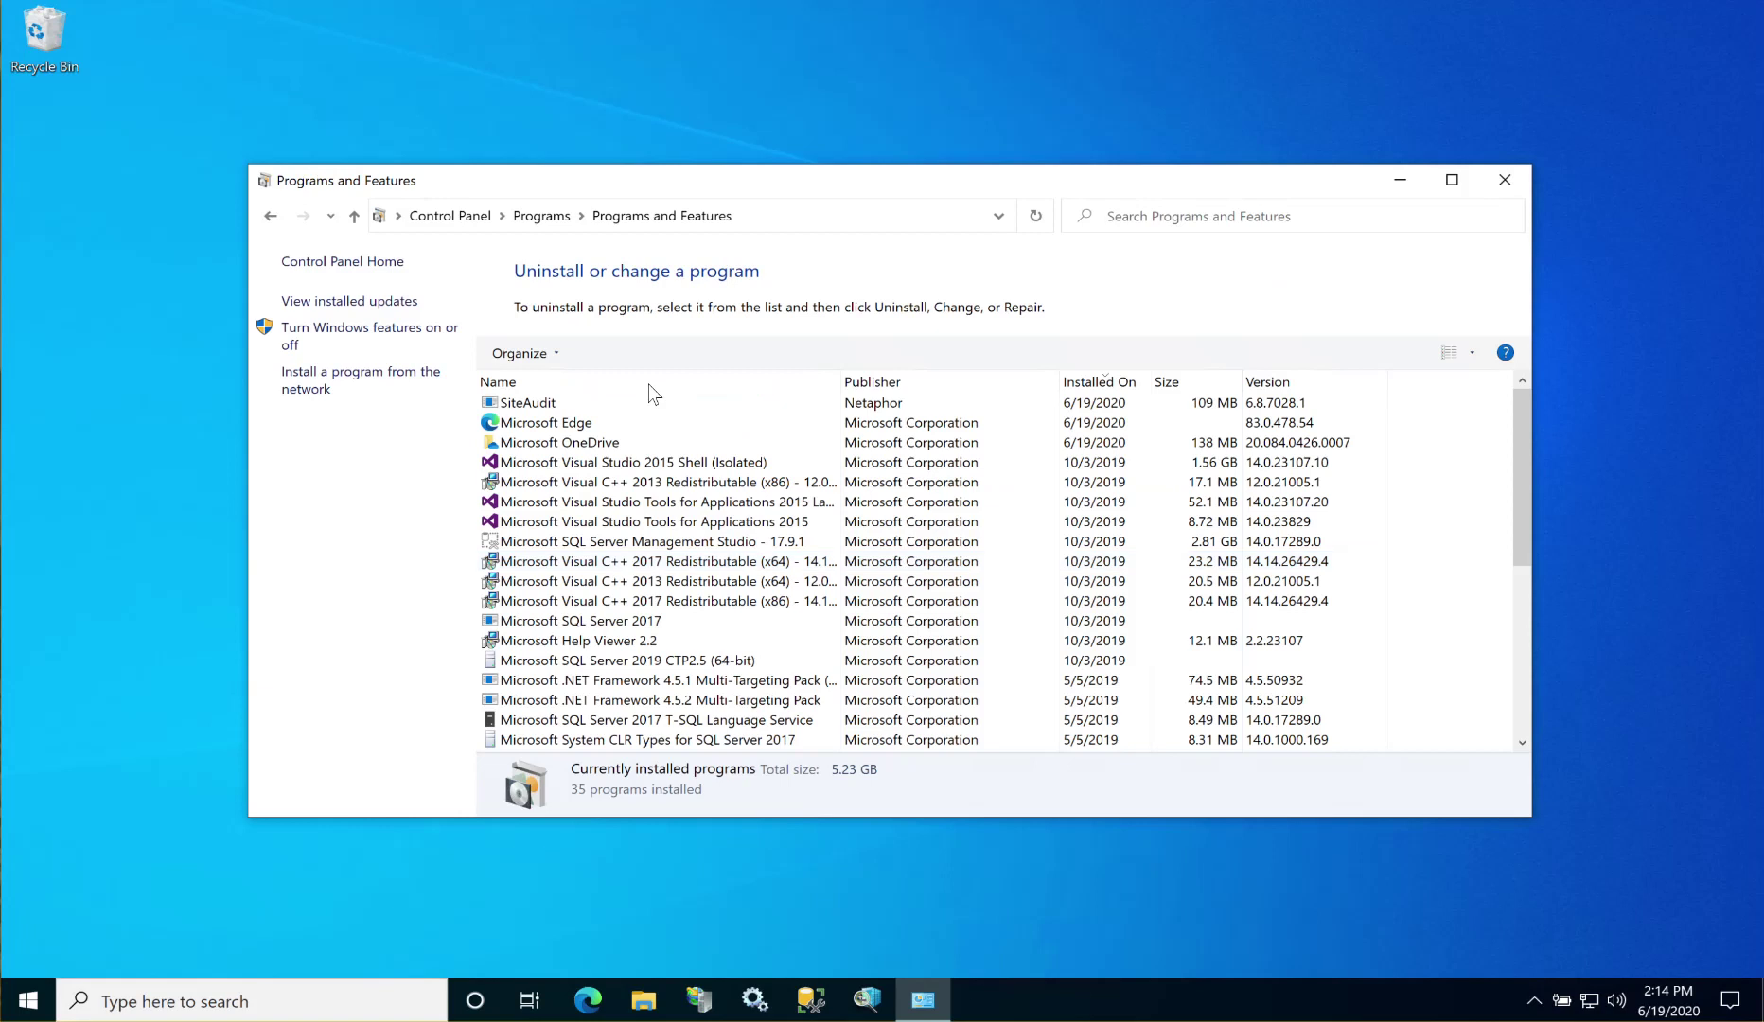
Step: Uninstall SiteAudit, approving both confirmations, then close Programs and Features
left_click(577, 402)
left_click(605, 353)
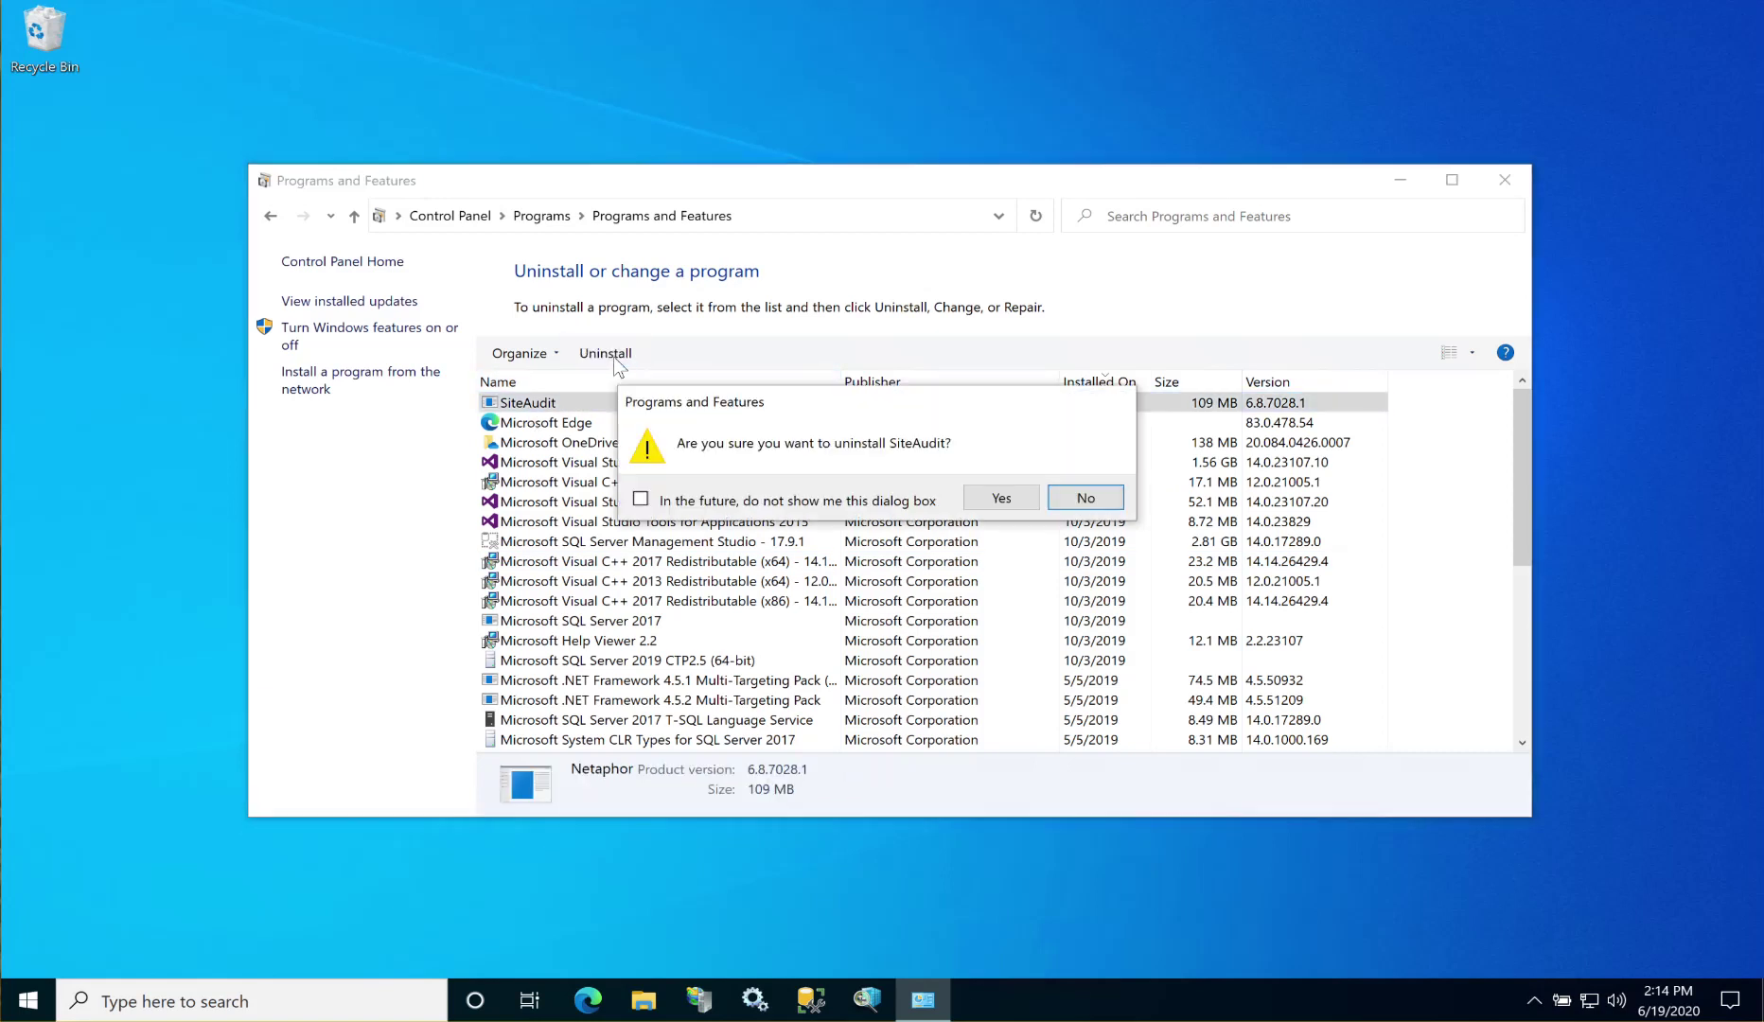
left_click(985, 500)
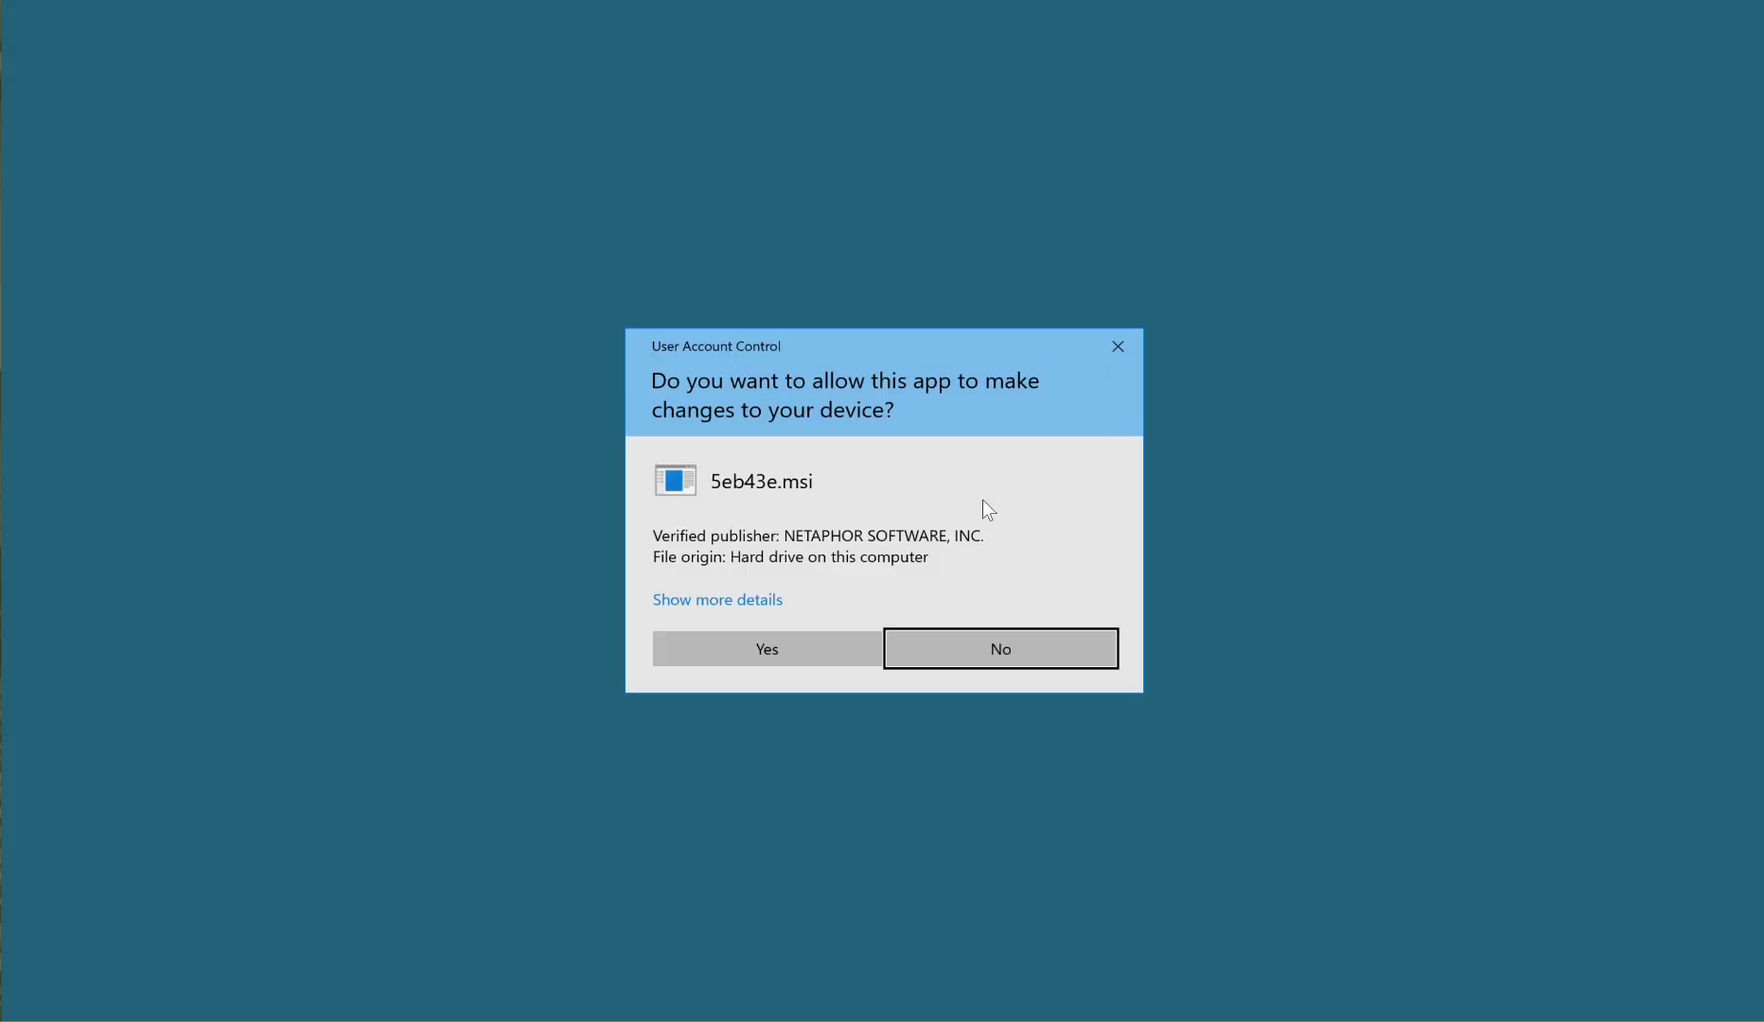
left_click(783, 659)
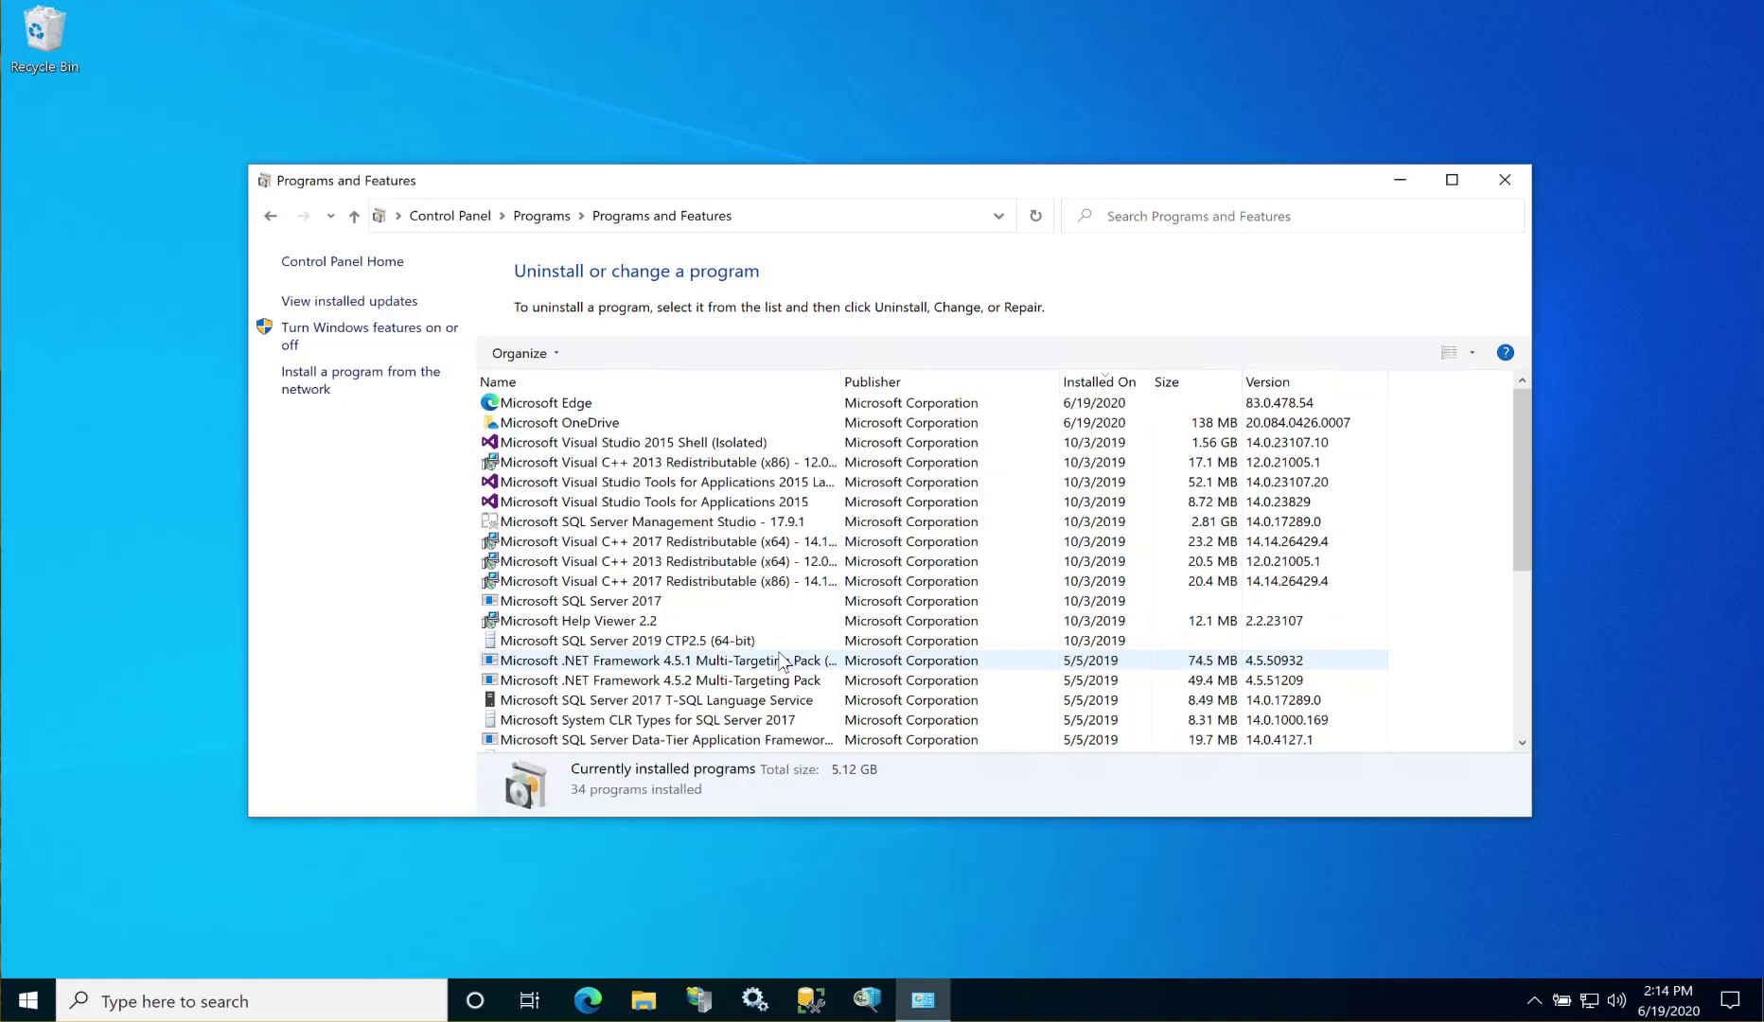
left_click(1505, 180)
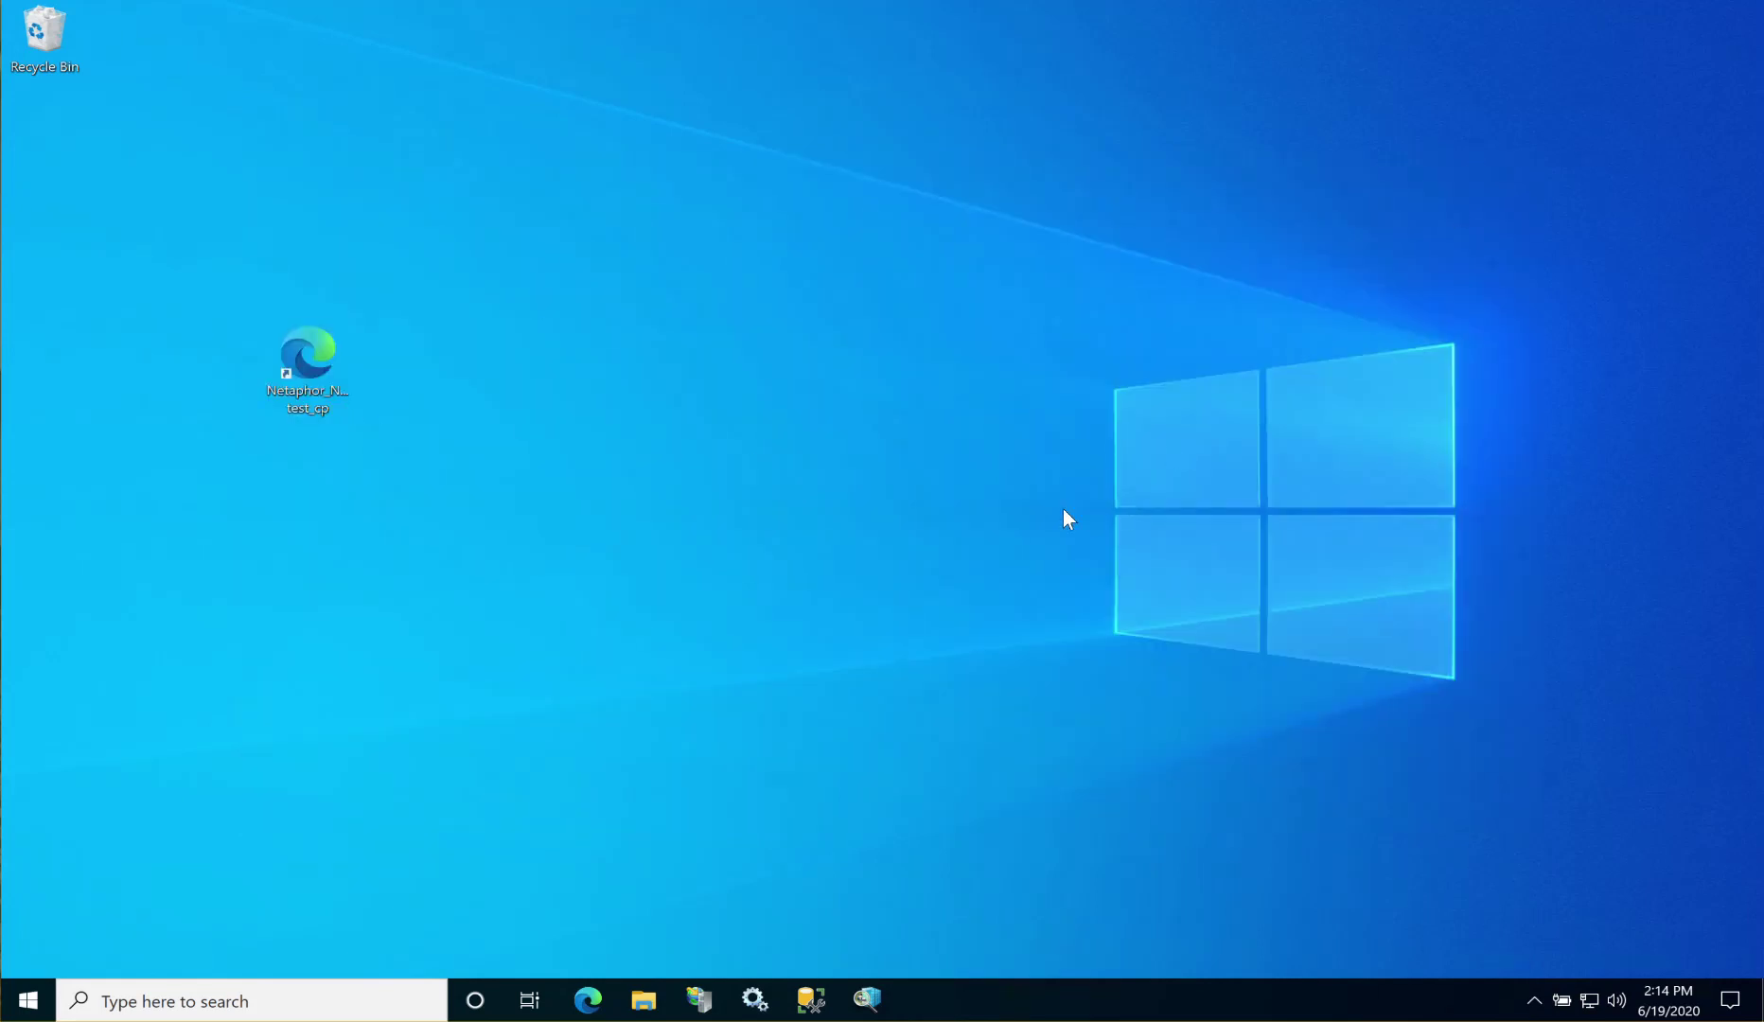
left_click(284, 341)
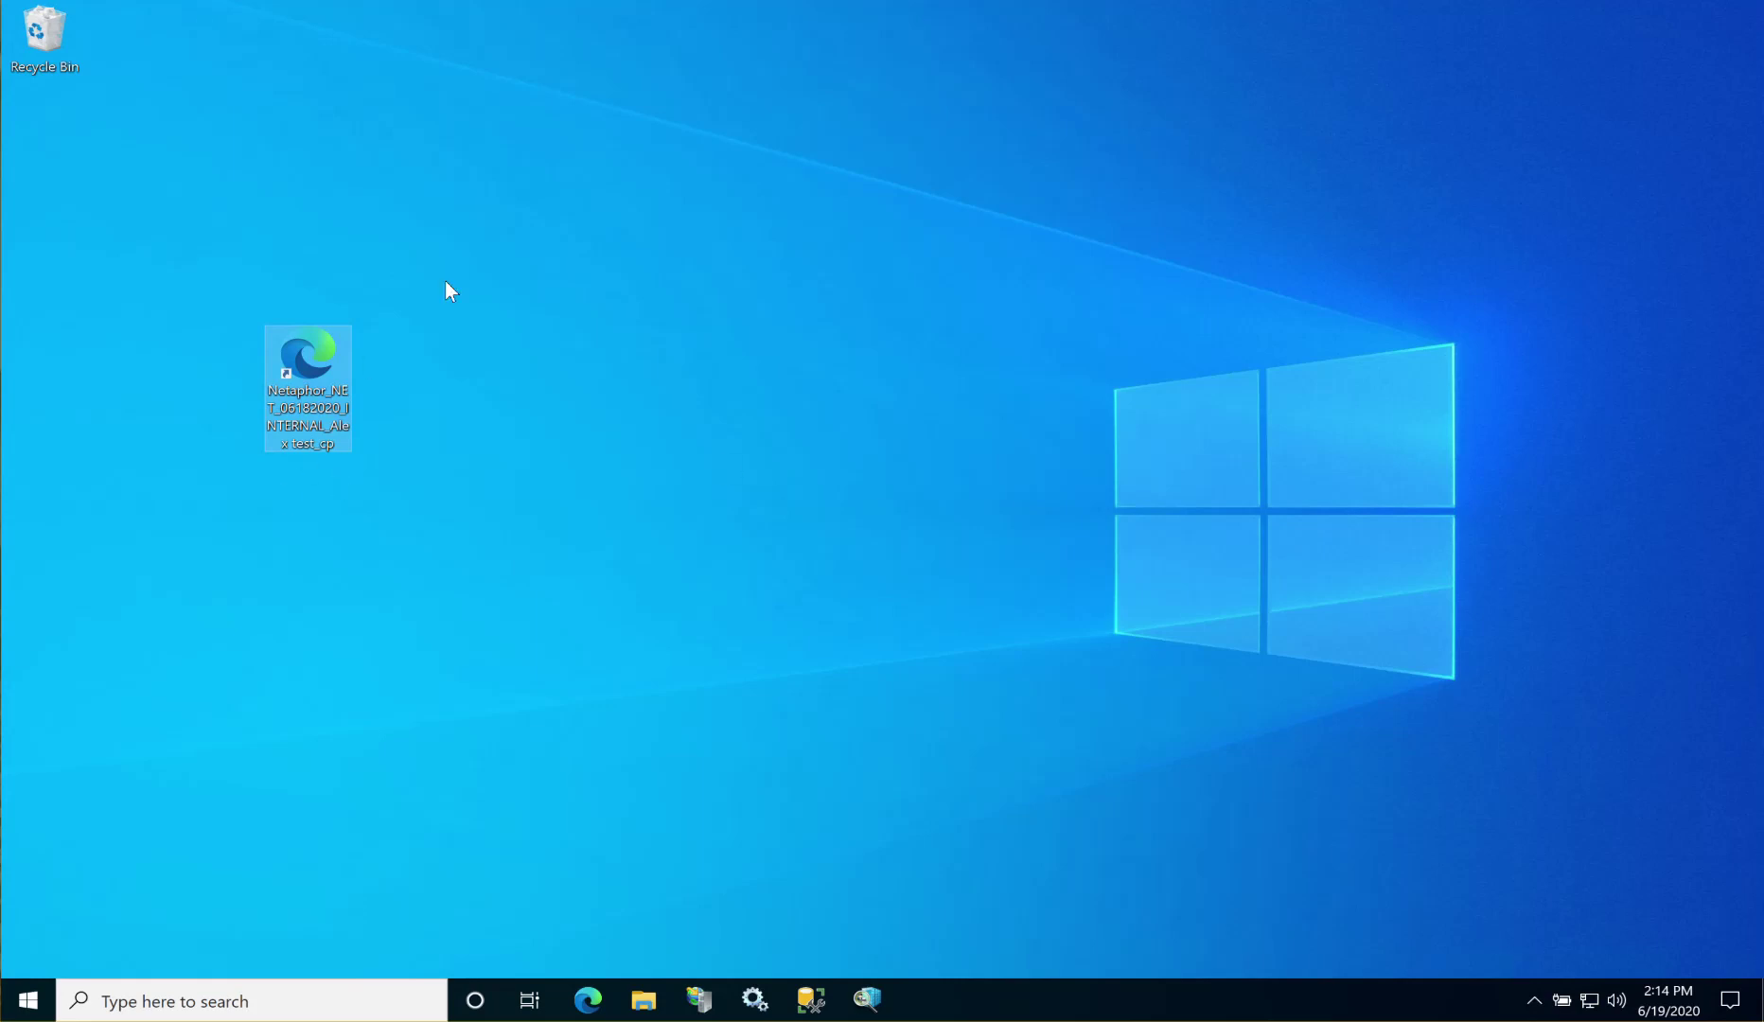
Step: Open the Netaphor portal, dismiss the notice, and download the en, 64-bit Control Panel 7.0.0.0 installer
double_click(314, 346)
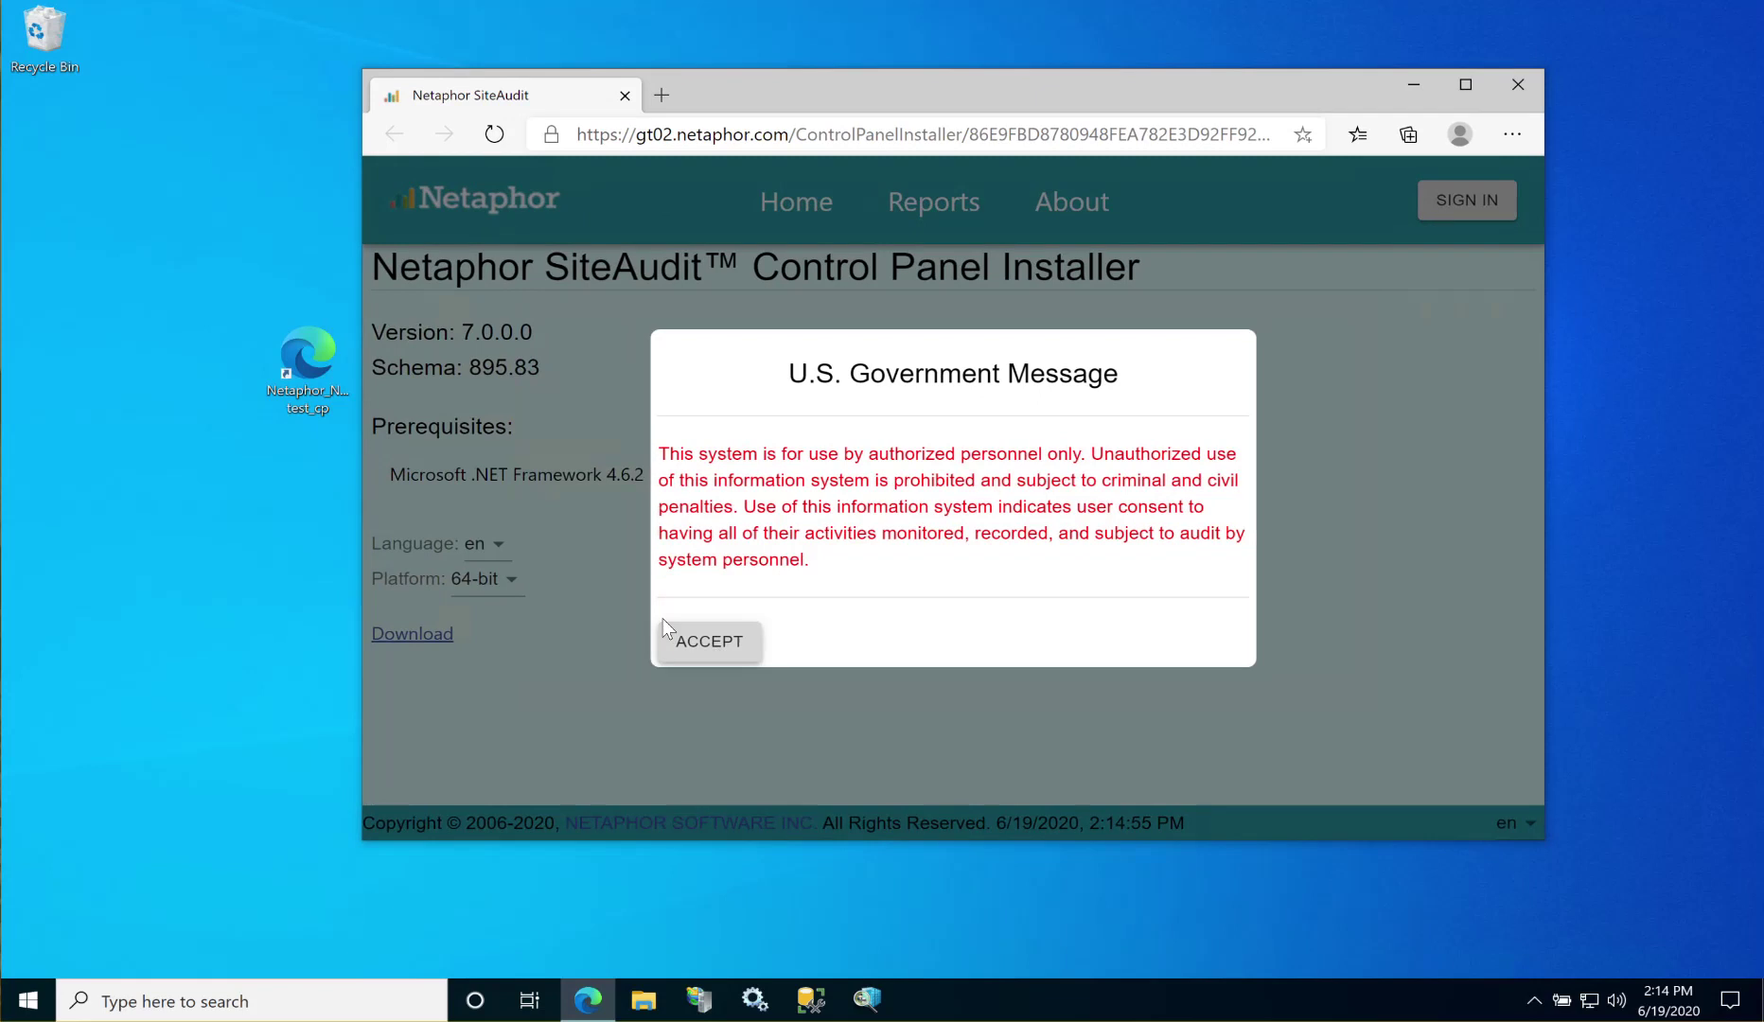
left_click(691, 641)
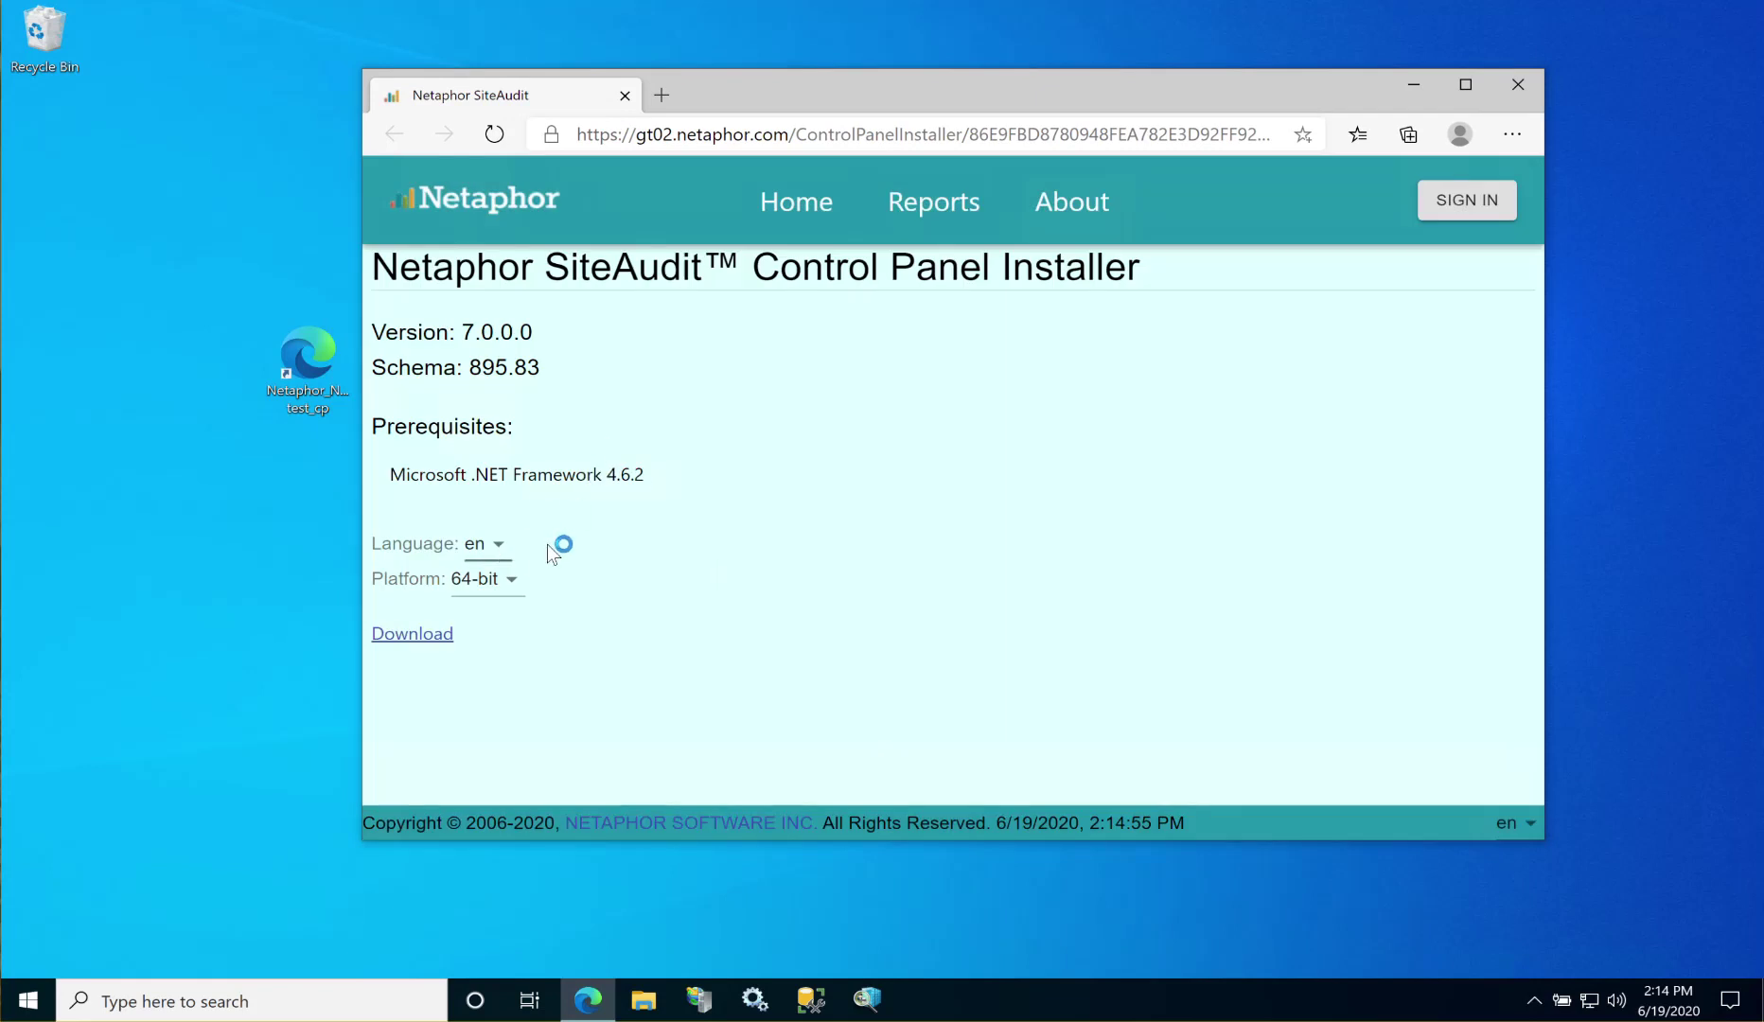
left_click(496, 547)
left_click(665, 521)
left_click(514, 586)
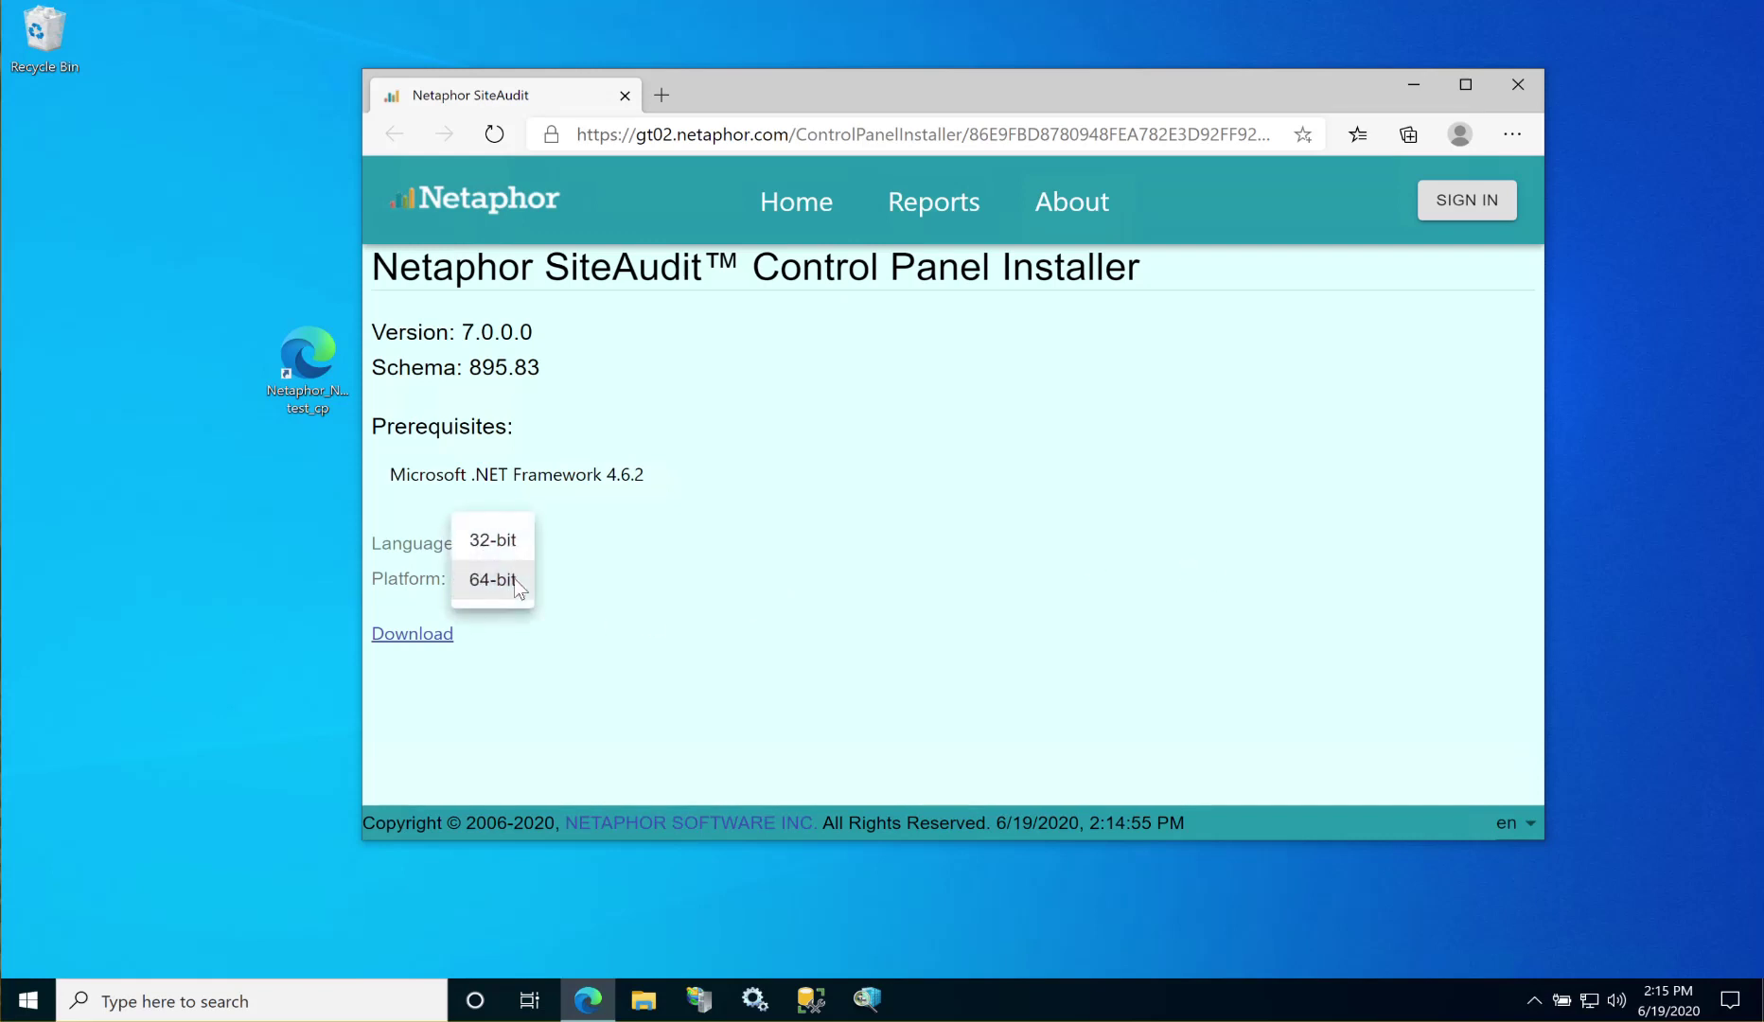
left_click(839, 579)
left_click(432, 636)
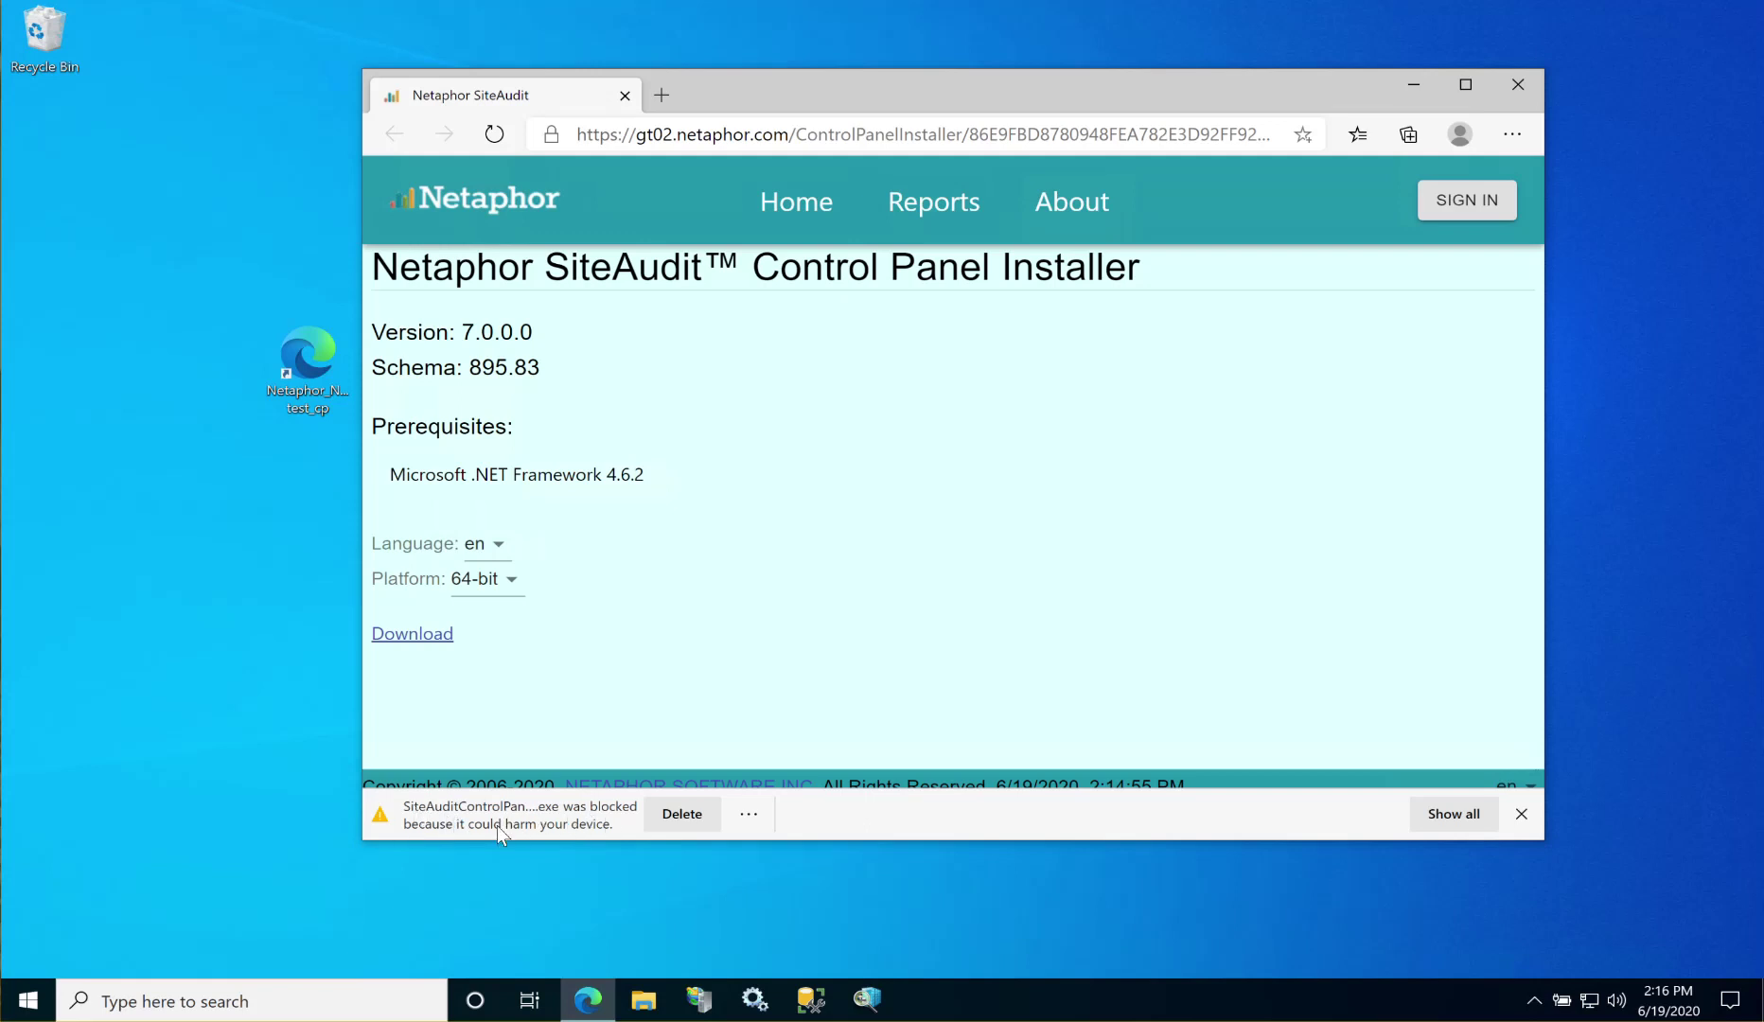
Step: Keep SiteAuditControlPanelInstaller (1).exe despite the warning and show it in the Downloads folder
left_click(750, 813)
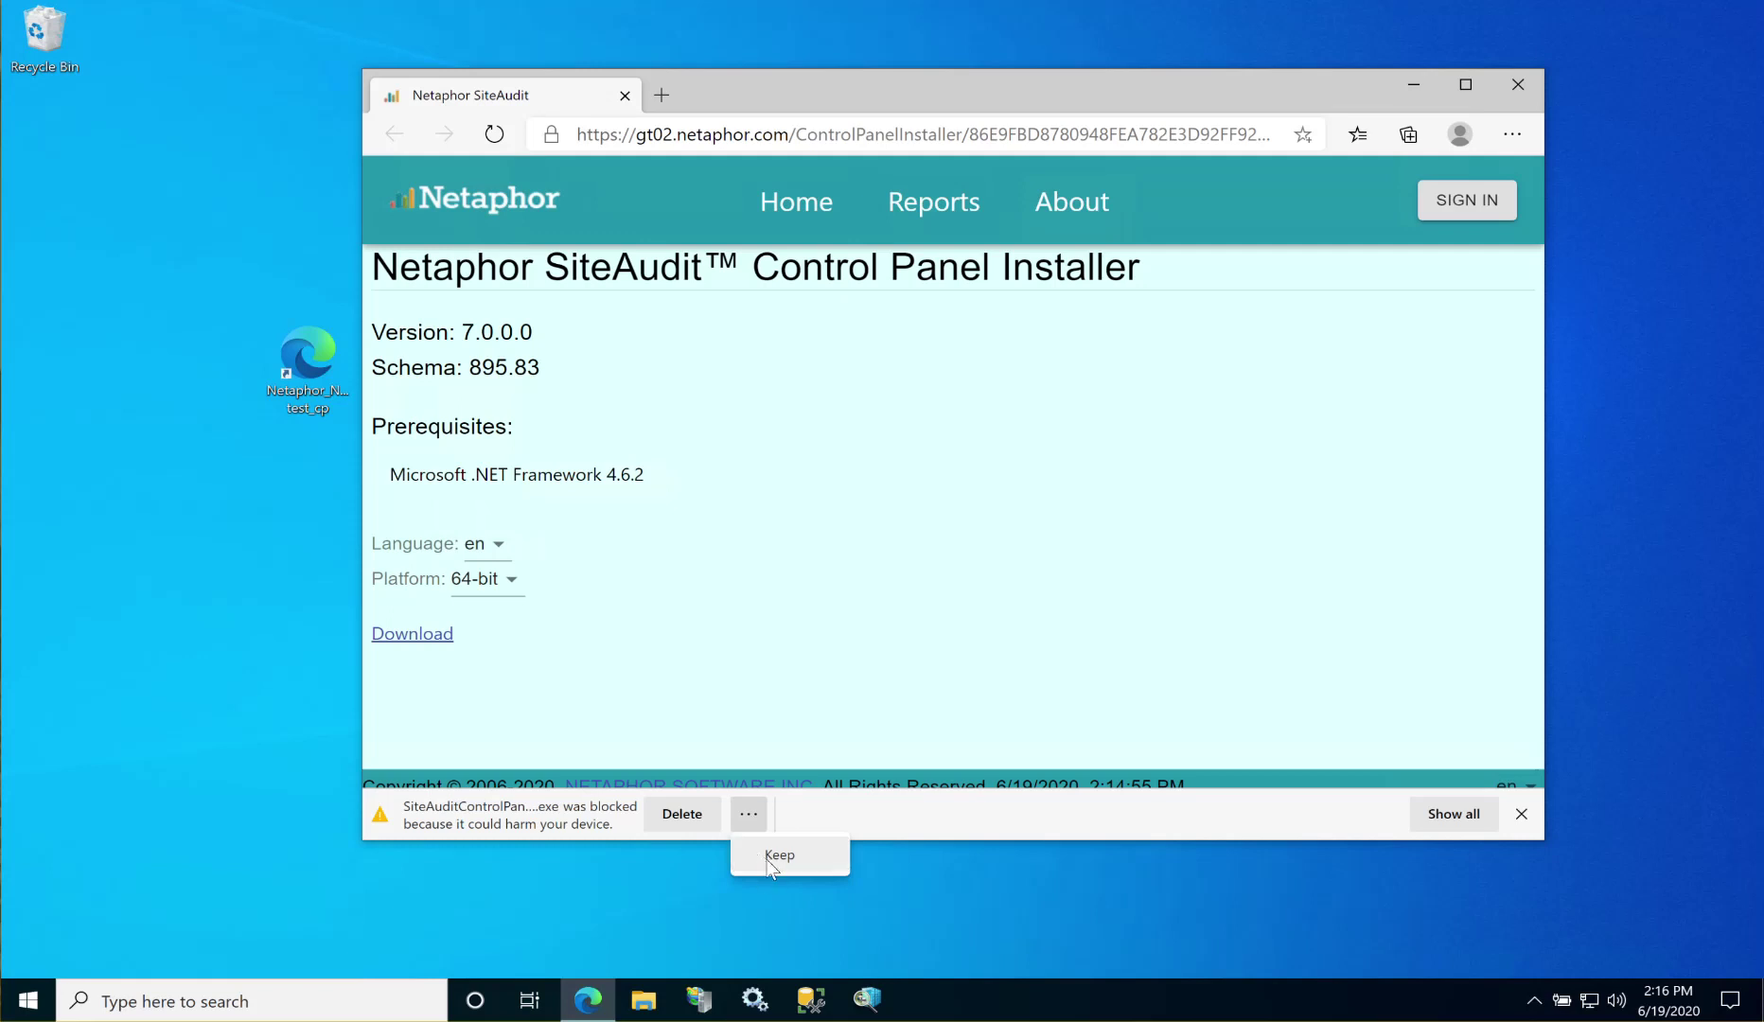
left_click(769, 856)
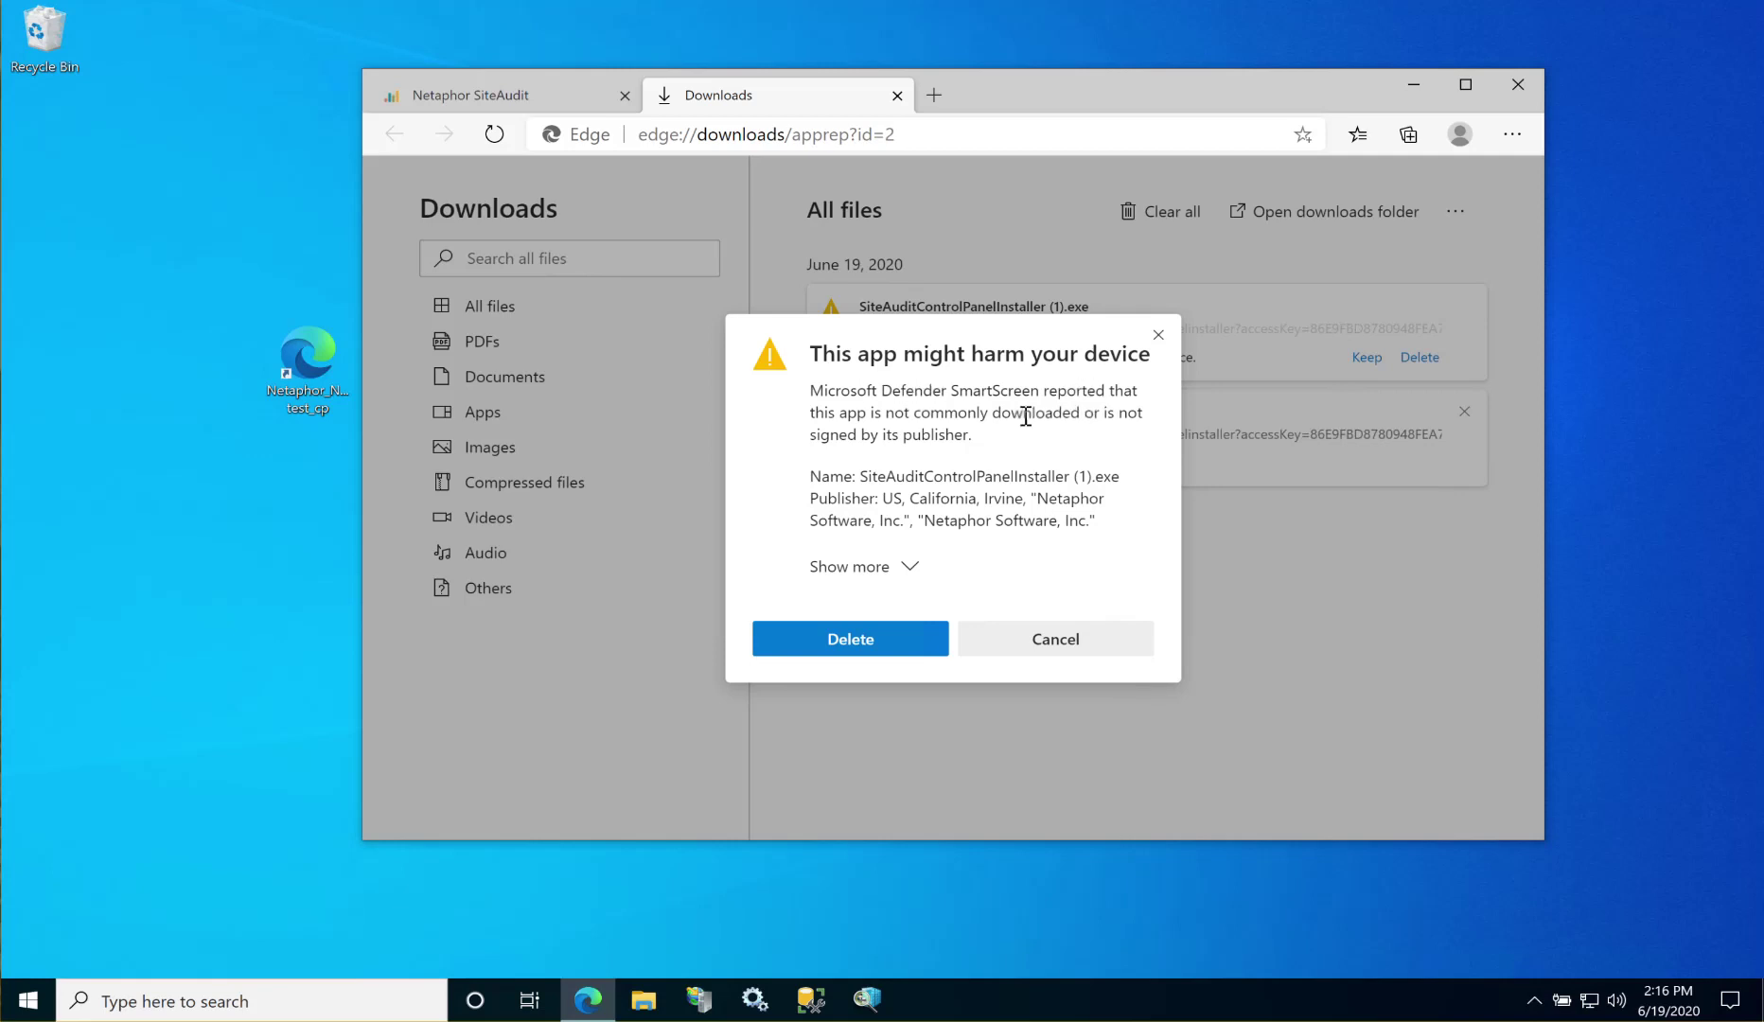
left_click_drag(860, 477, 1071, 478)
left_click_drag(883, 502, 1099, 523)
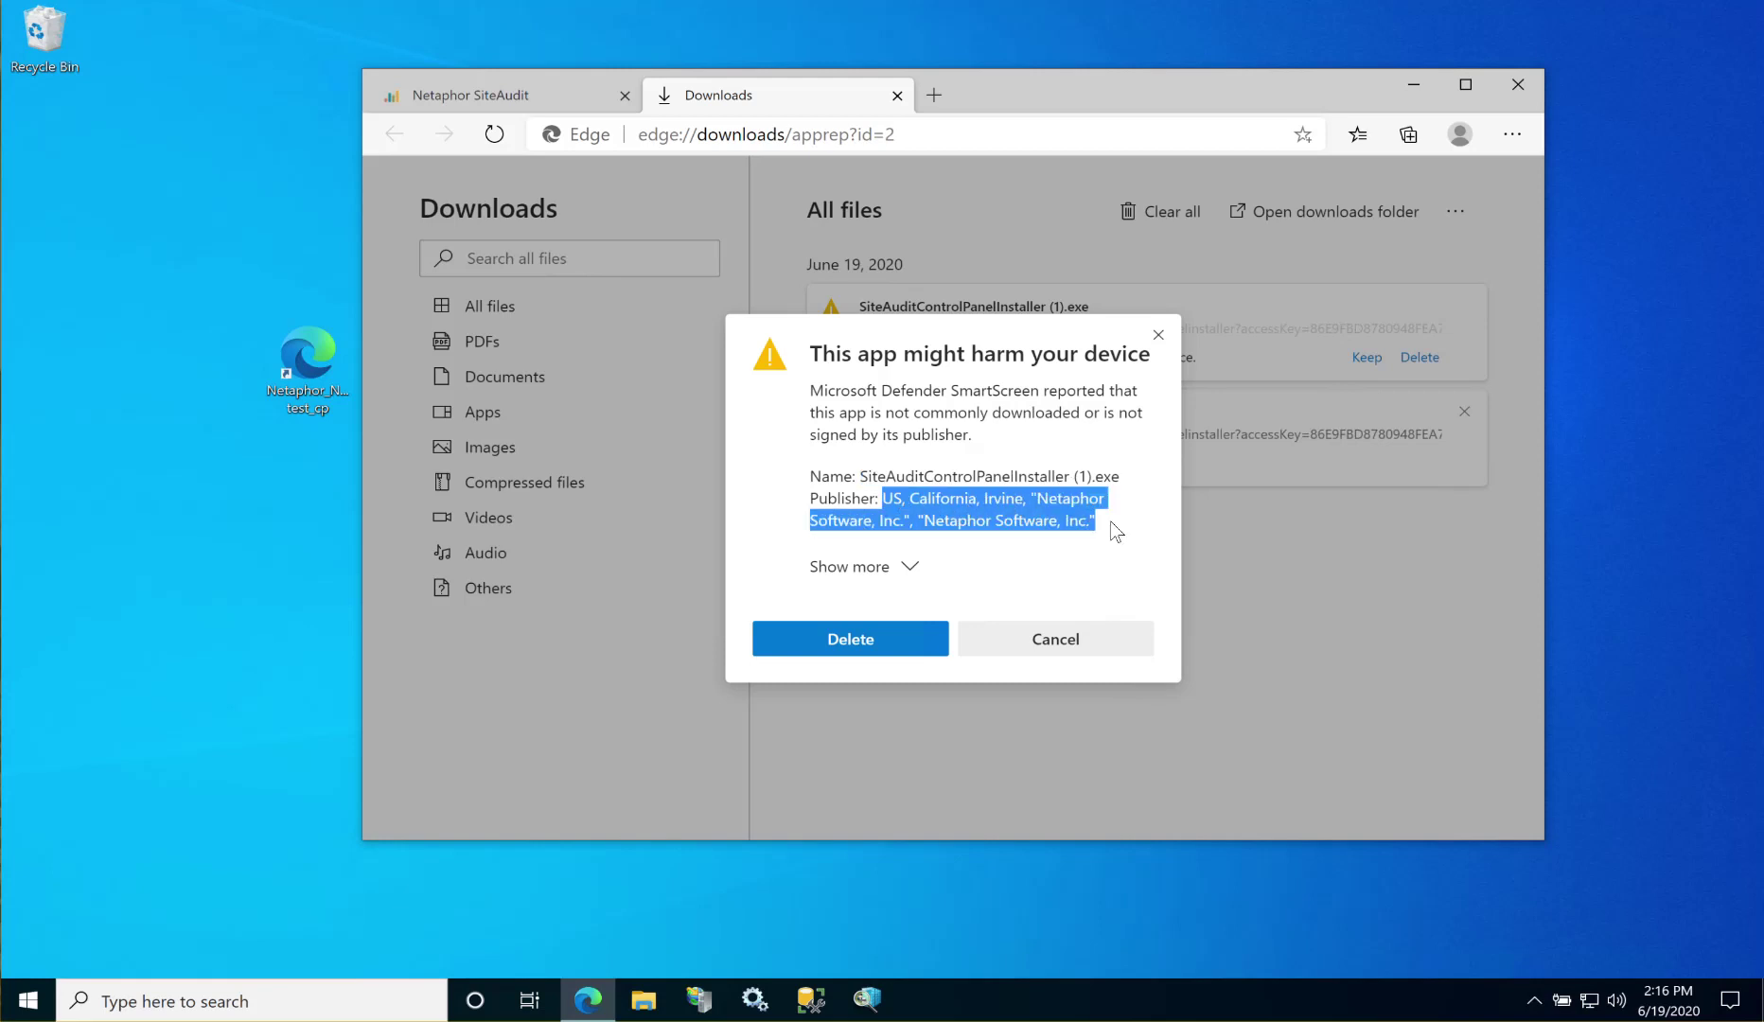
left_click(910, 566)
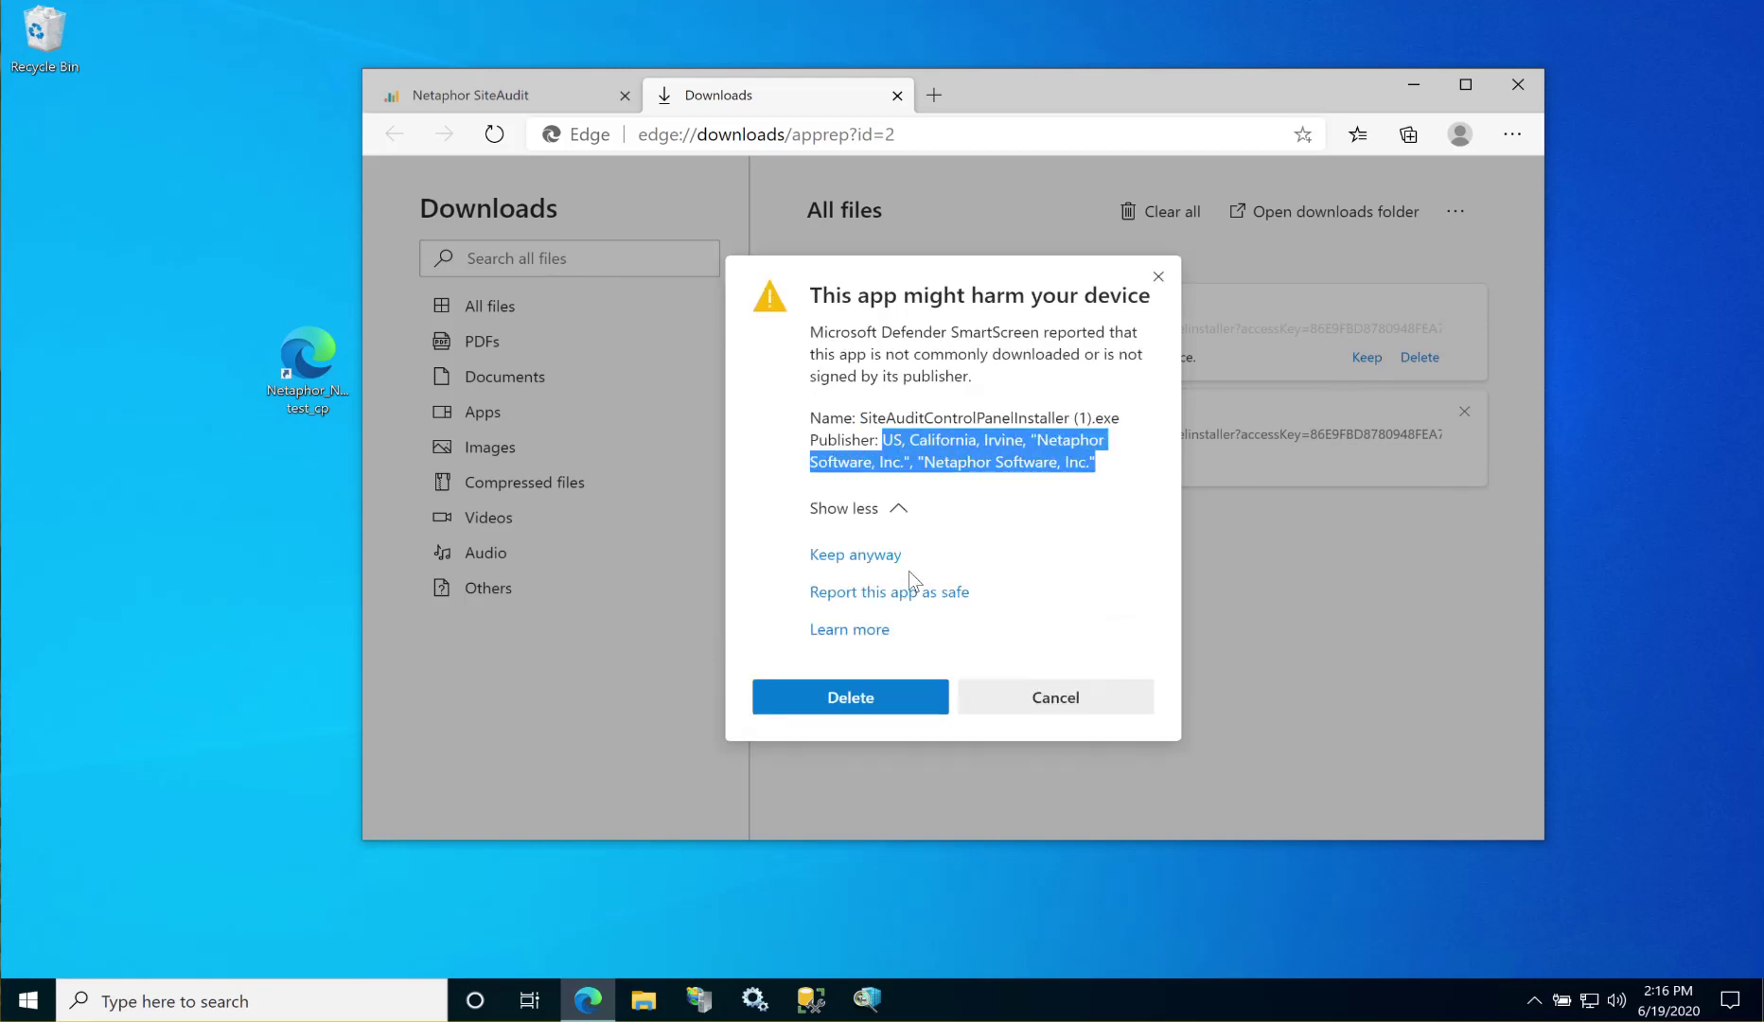
left_click(866, 560)
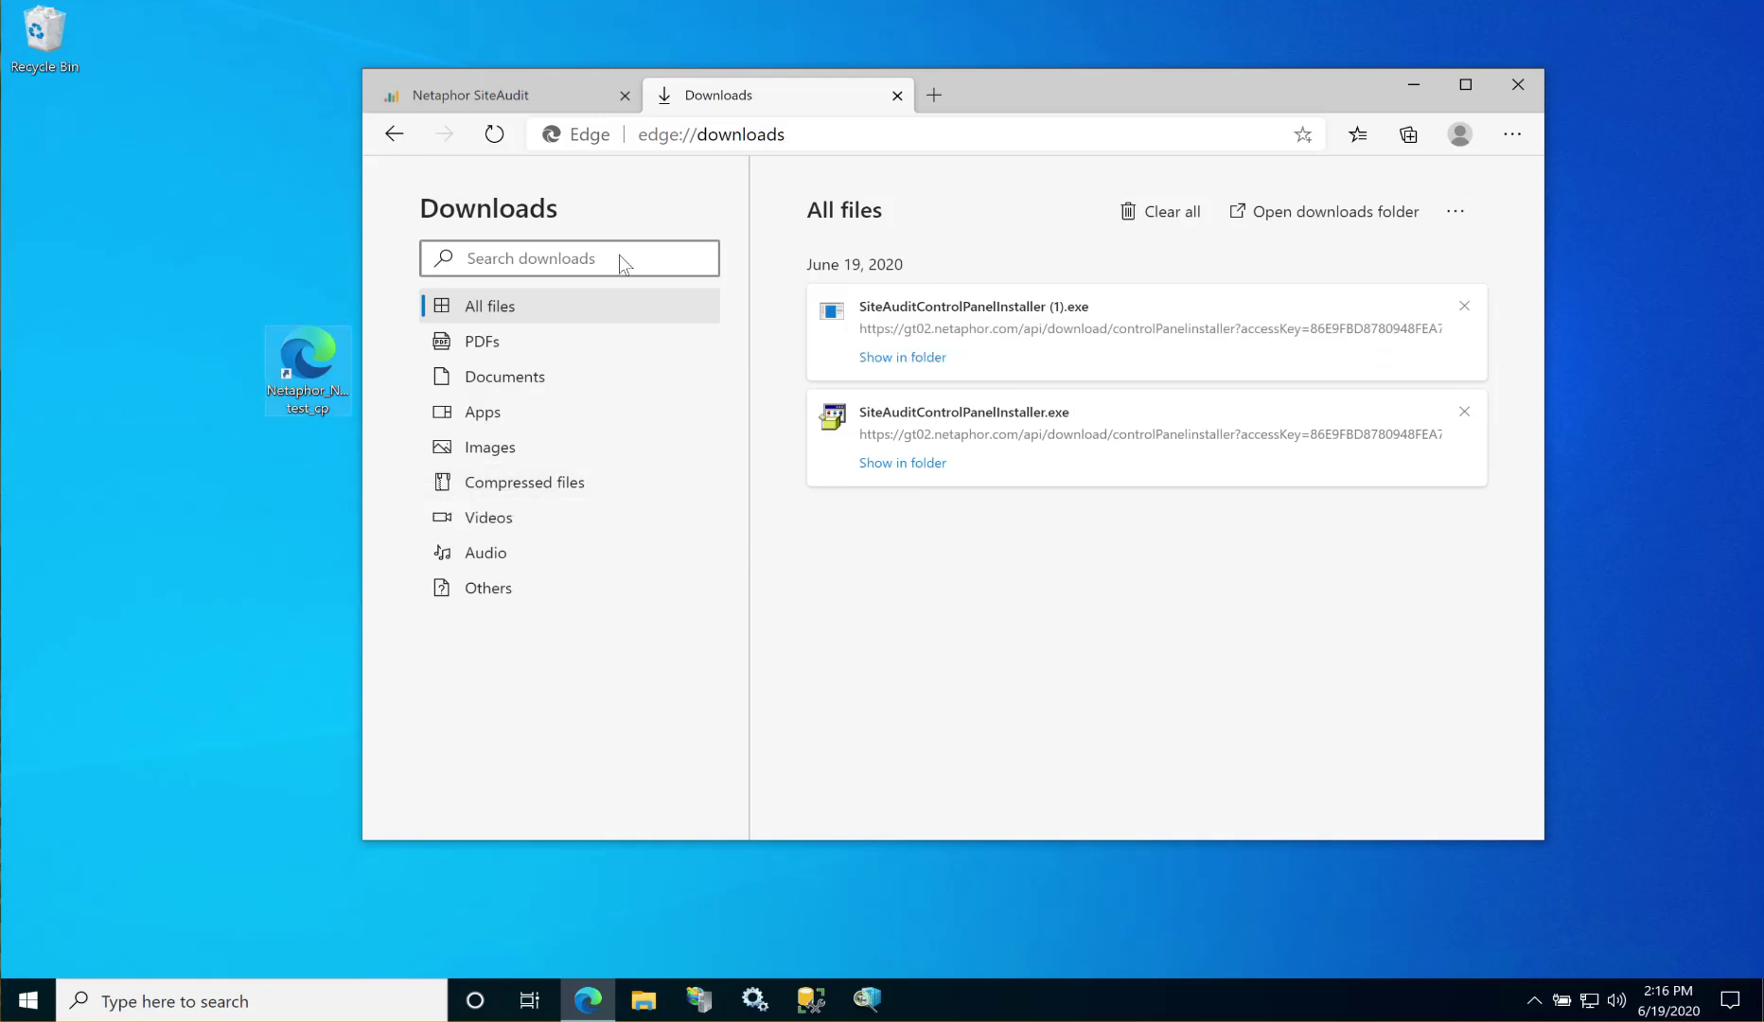
left_click(890, 358)
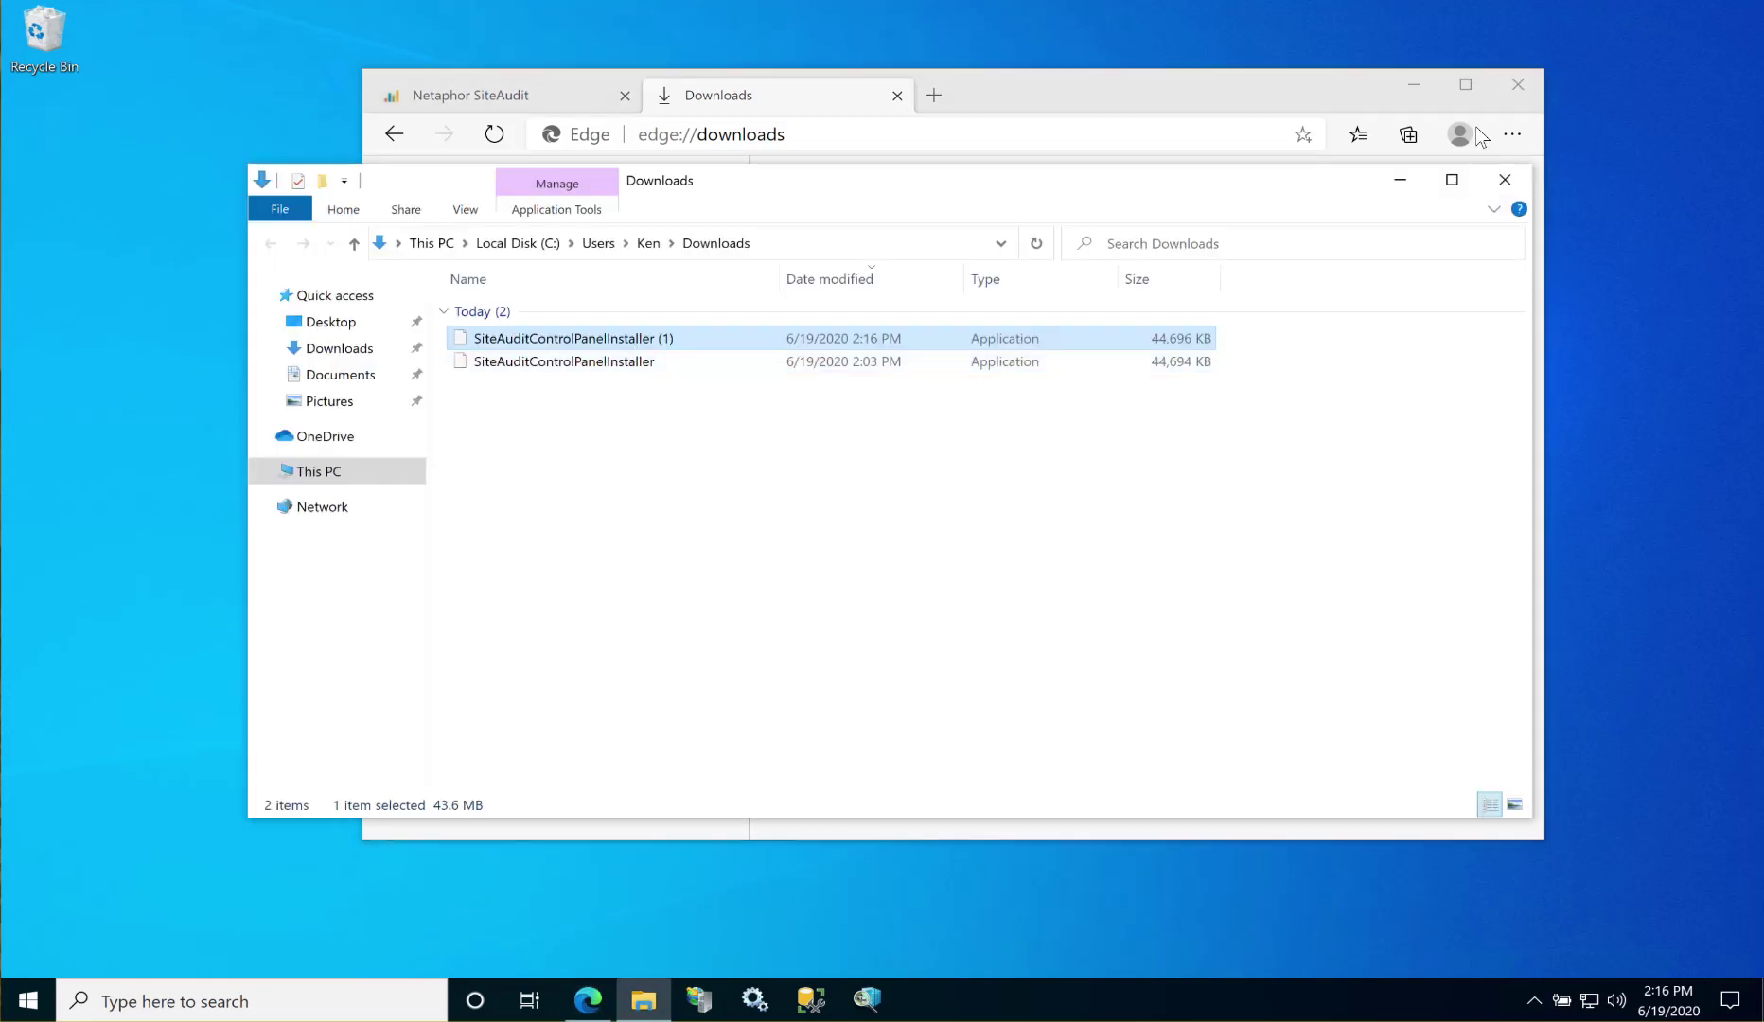
Step: Close Edge and move the Downloads folder window toward the screen centre
left_click(1299, 123)
left_click_drag(818, 177, 941, 204)
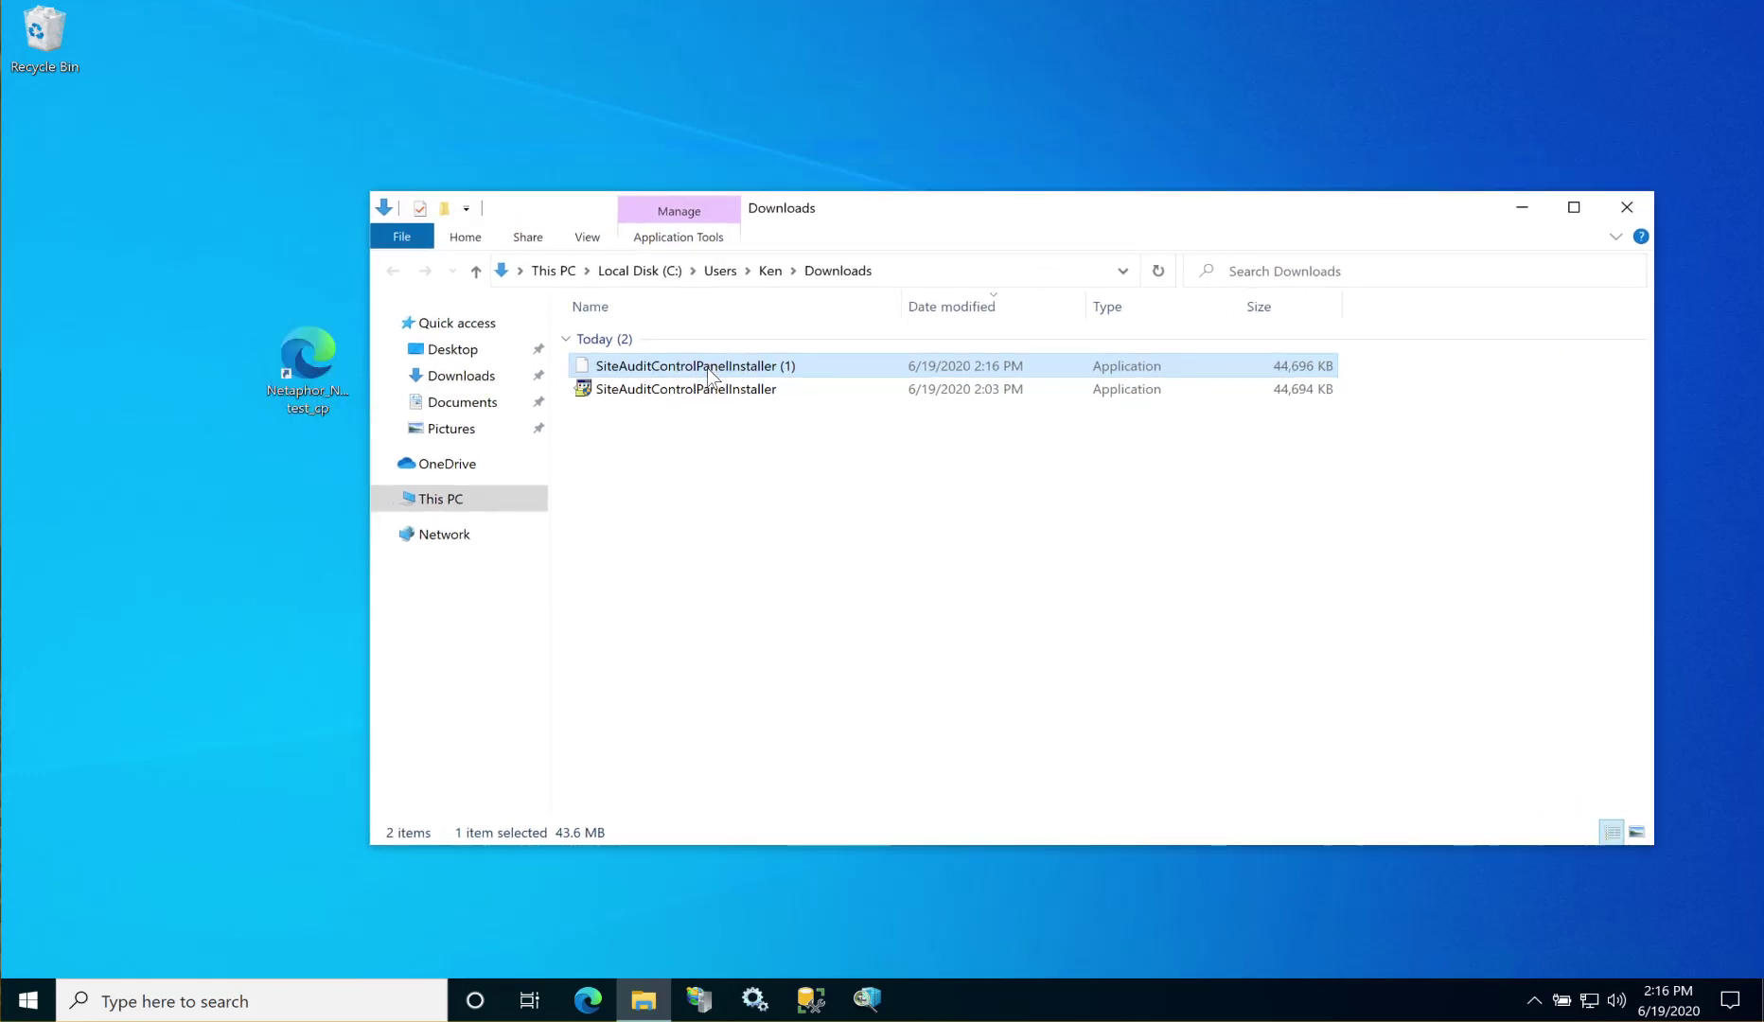
left_click_drag(1486, 218, 1490, 218)
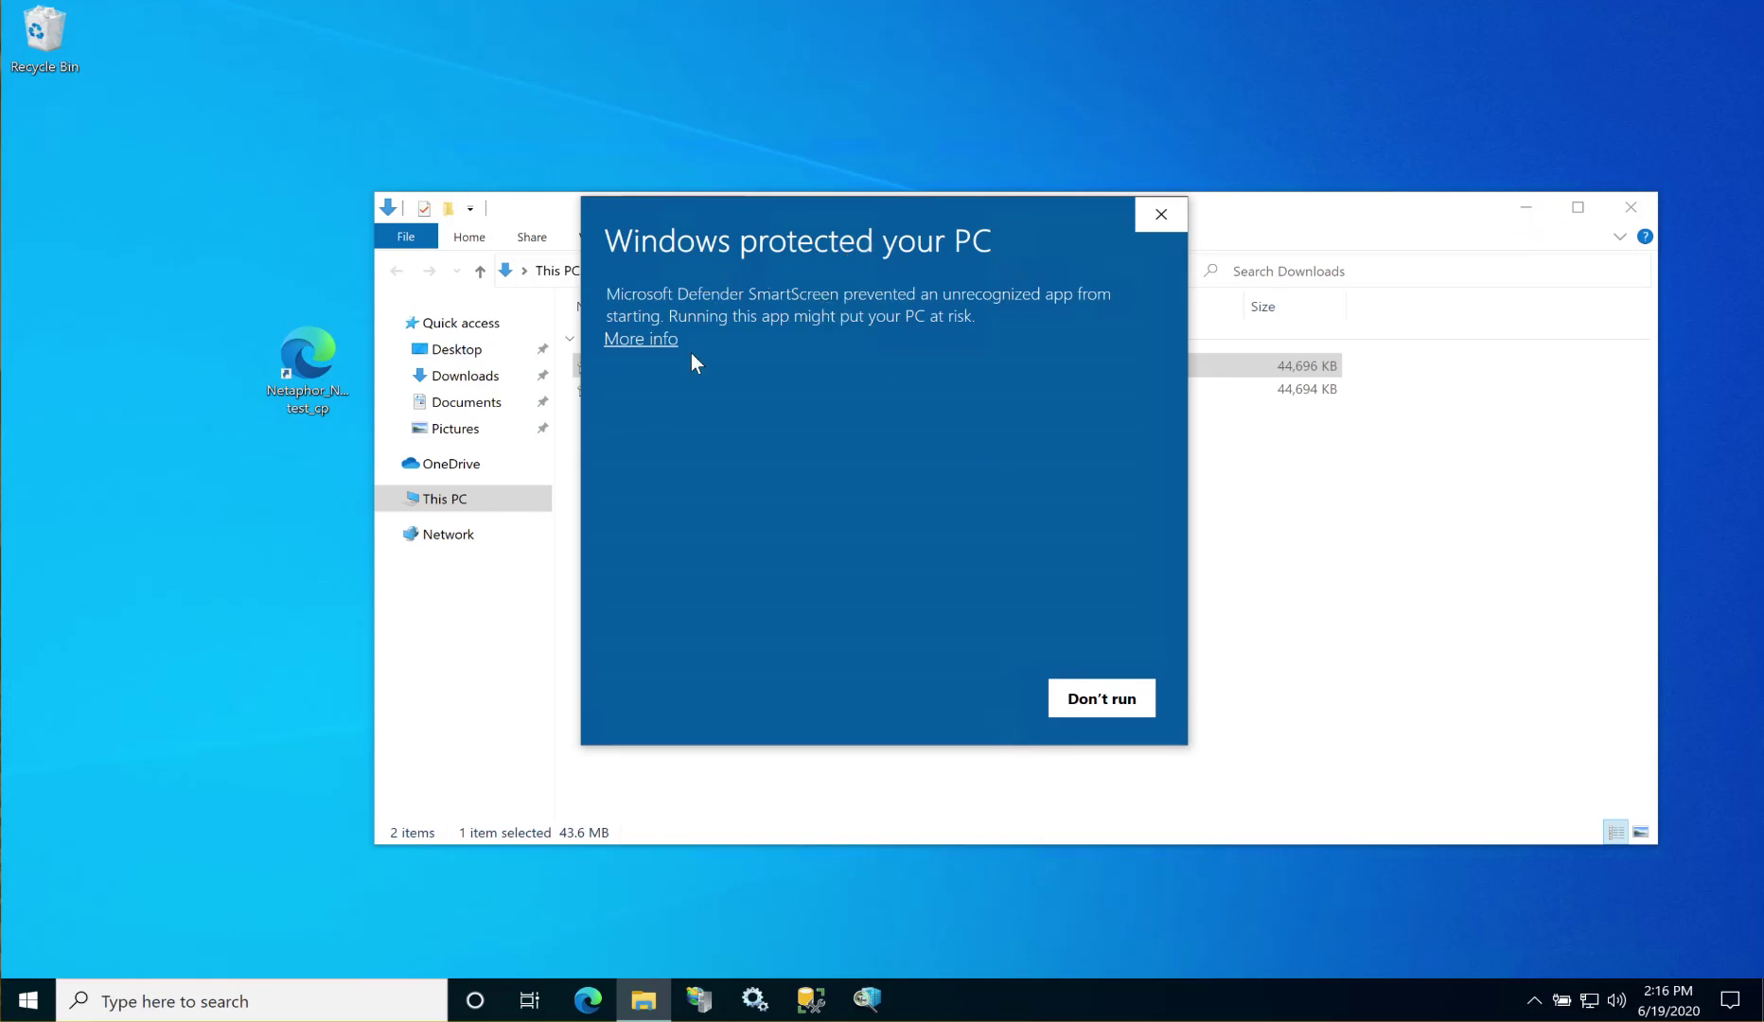
Step: Run the Netaphor Software installer anyway past SmartScreen and close the Downloads folder
left_click(636, 339)
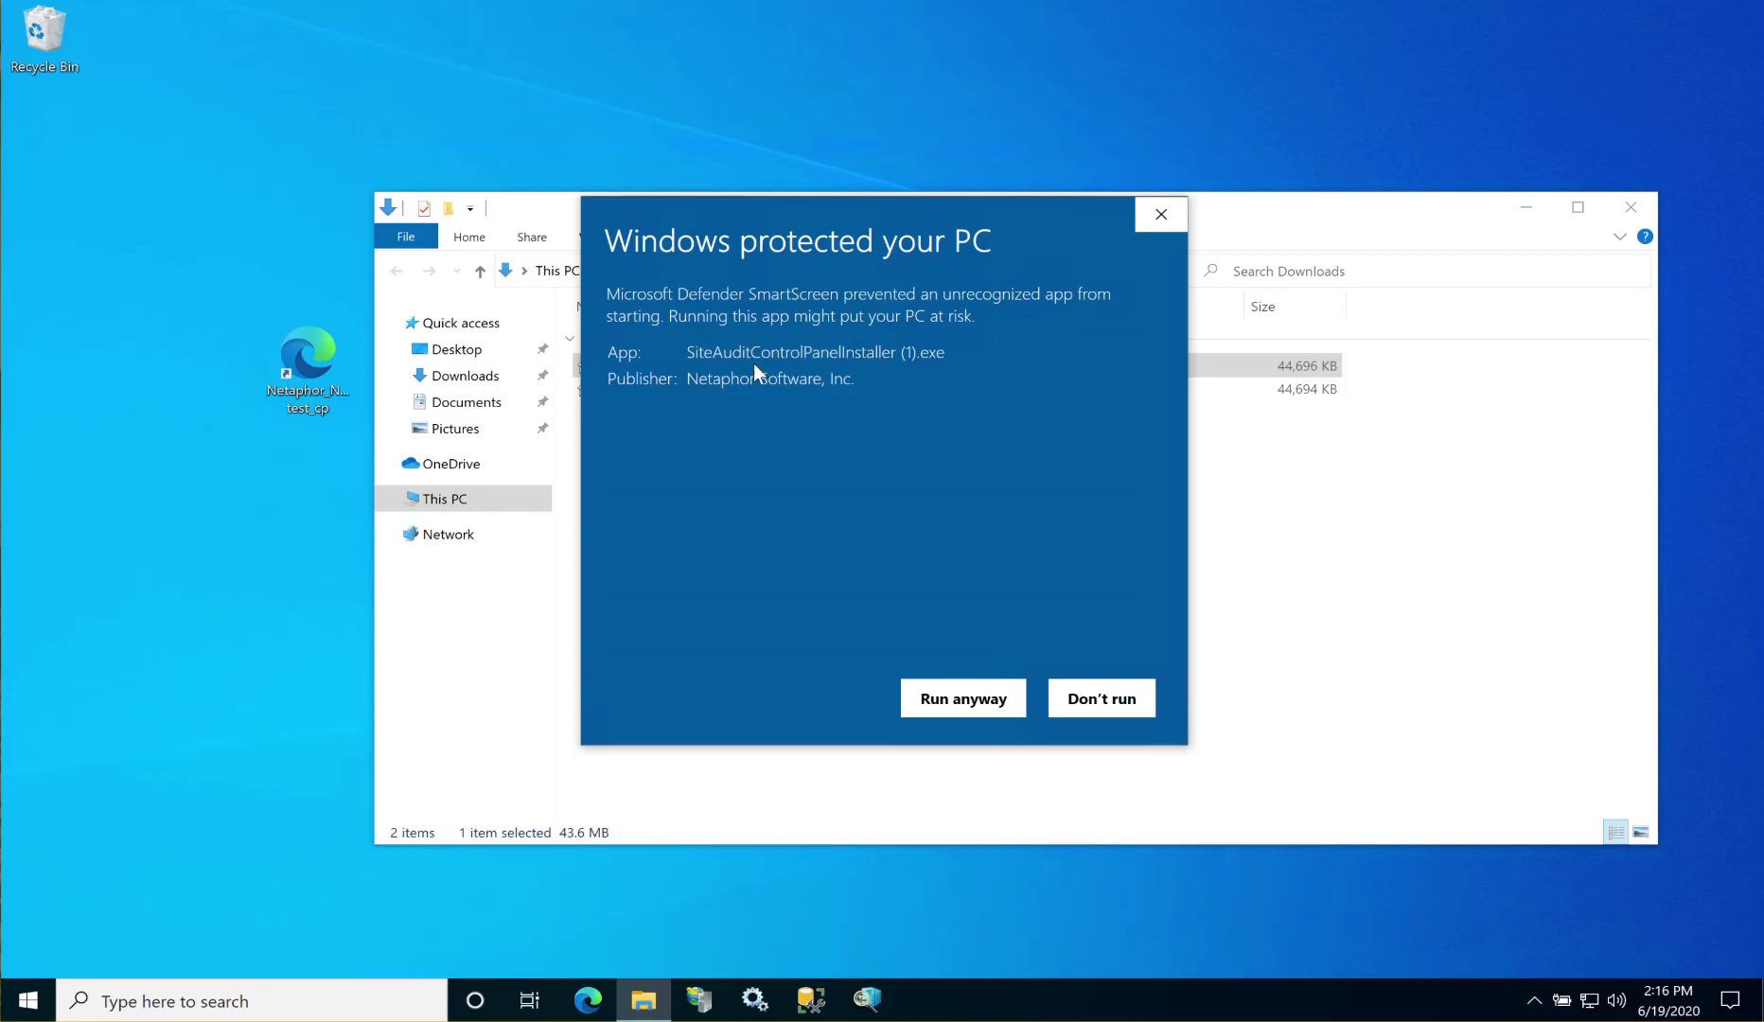
left_click_drag(861, 380, 652, 380)
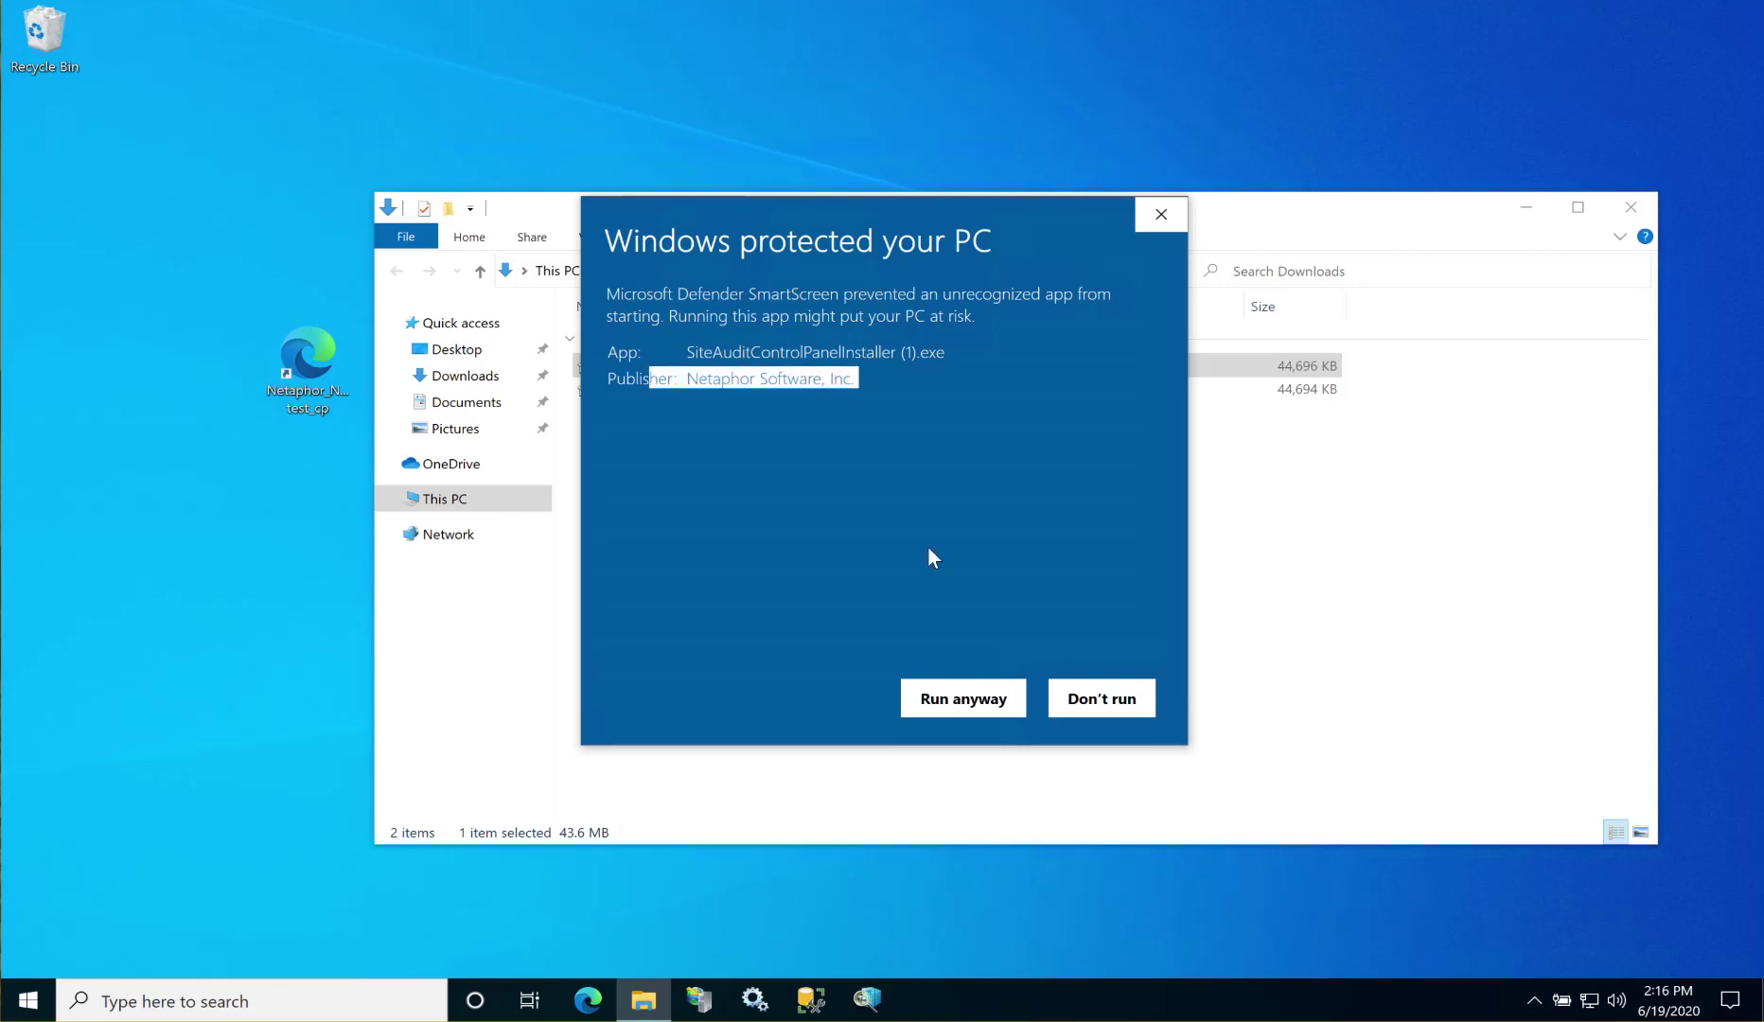
left_click(944, 705)
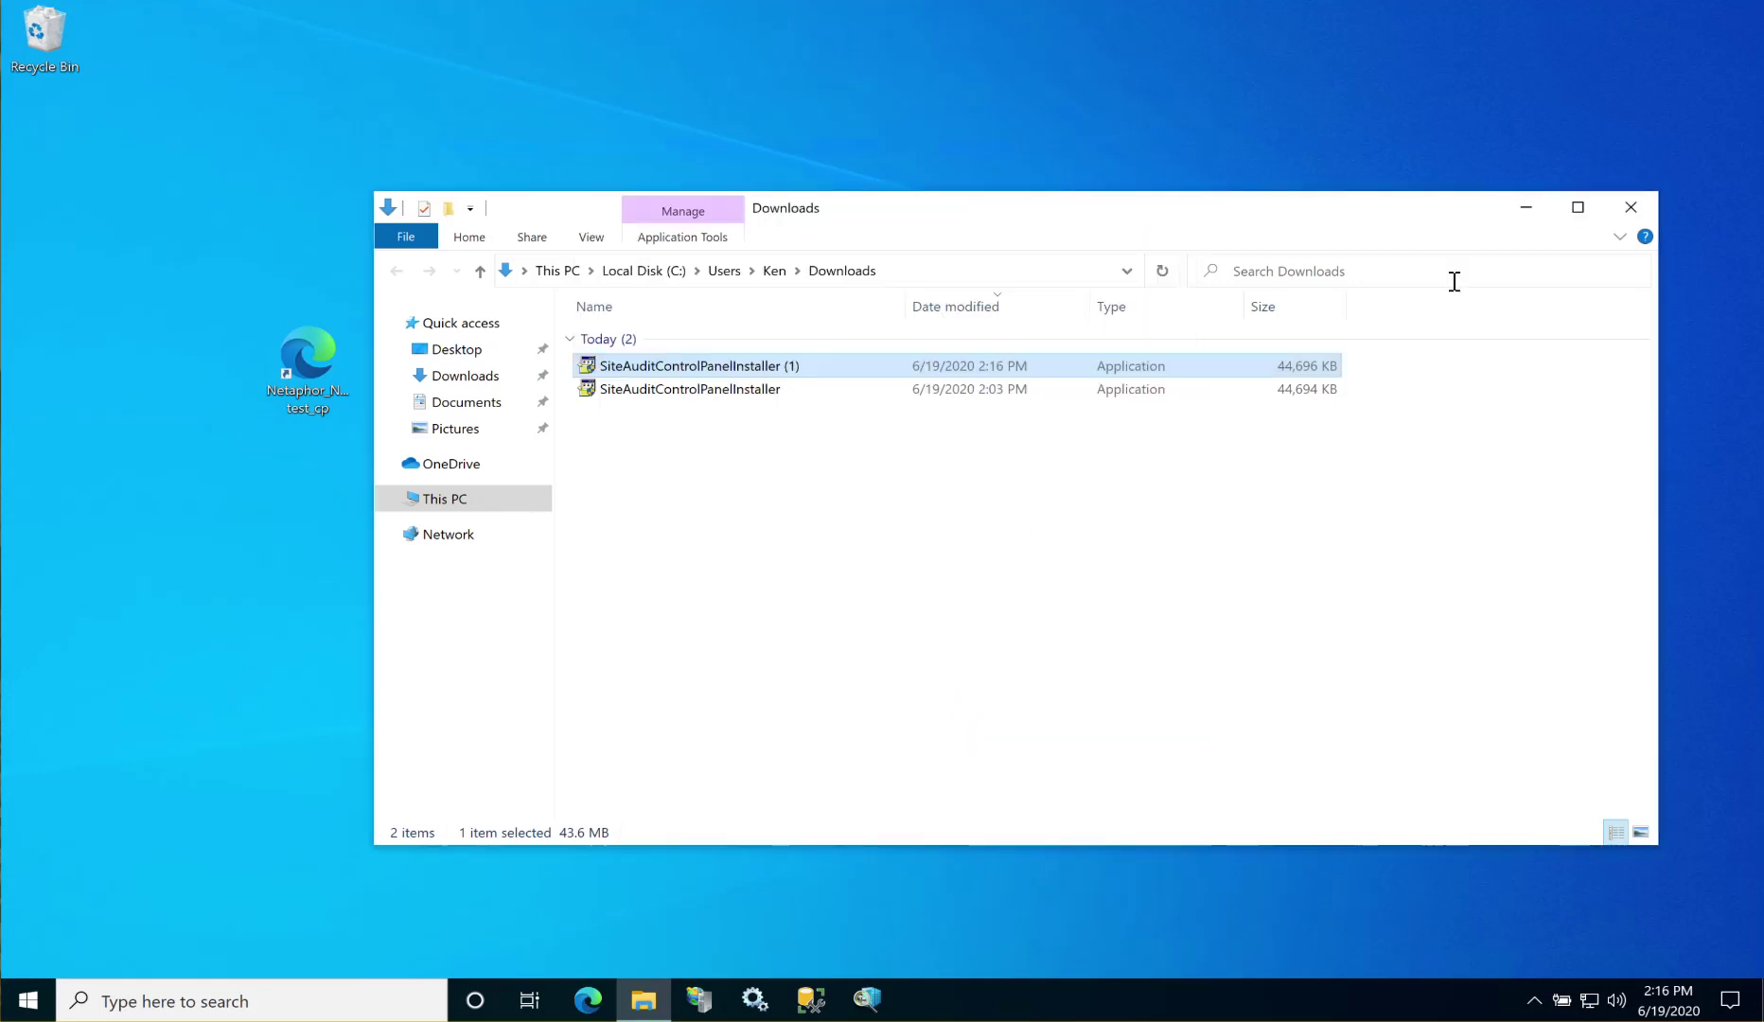
left_click(1629, 206)
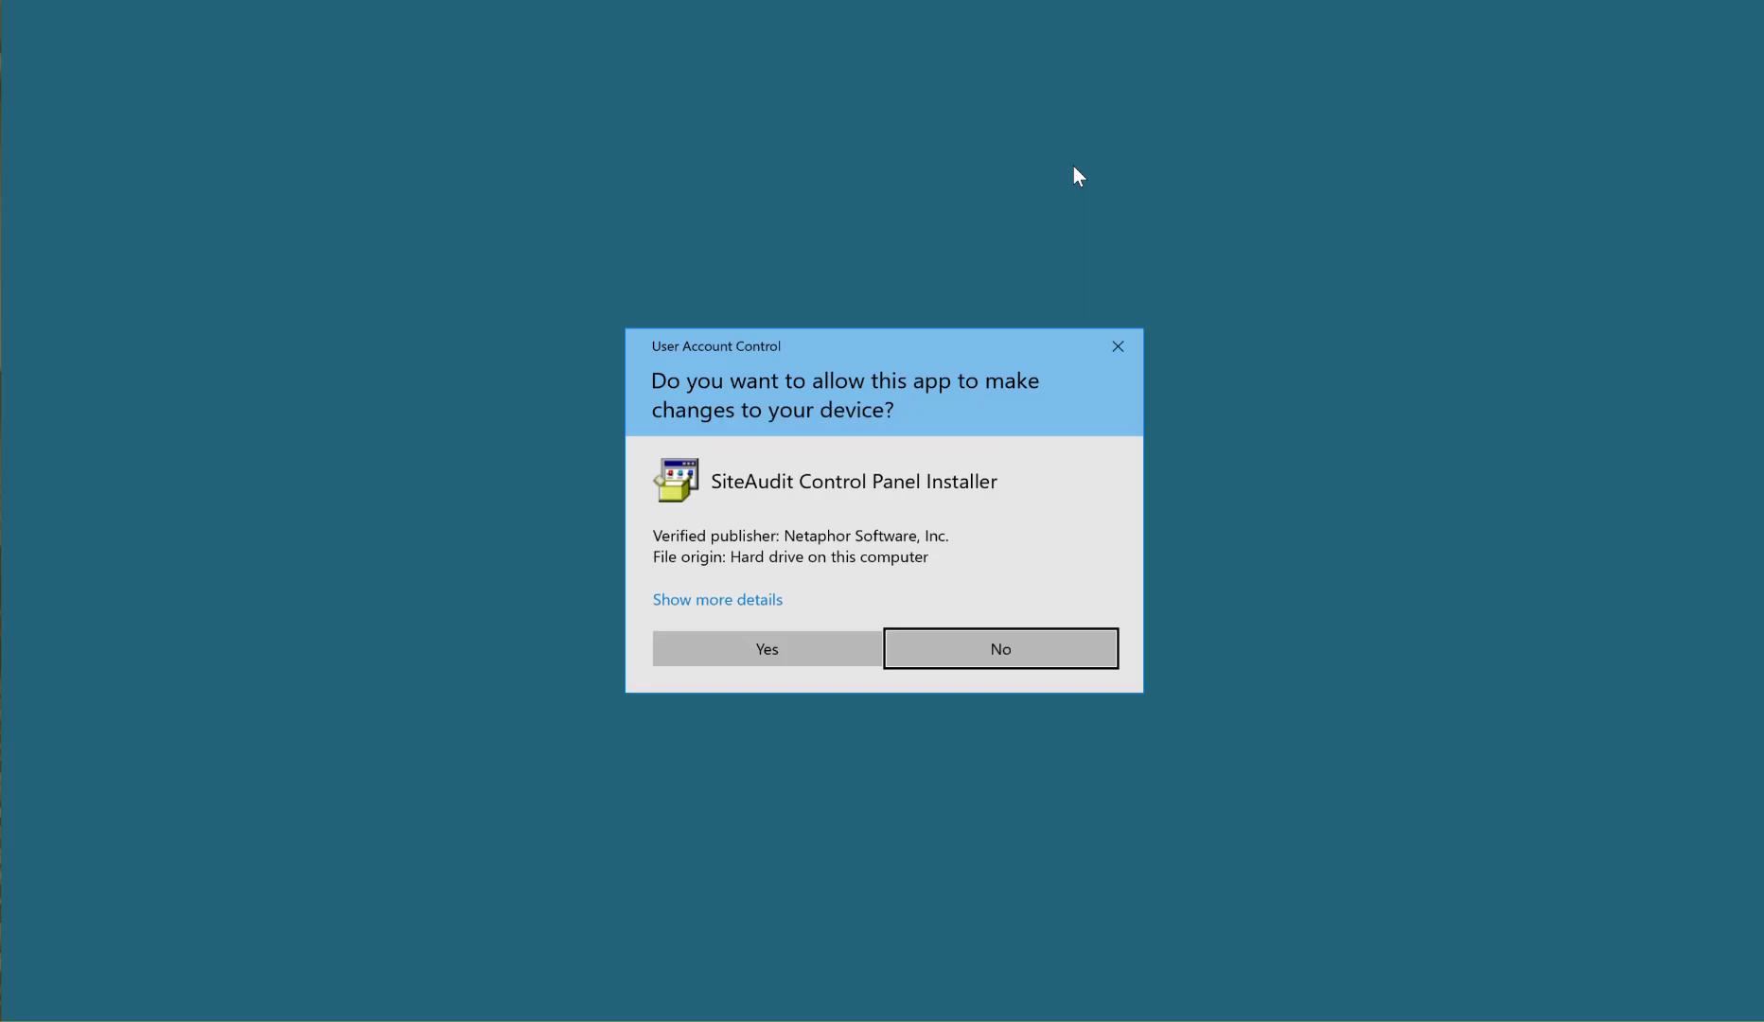
Step: Approve UAC, accept the licence, keep Install just for you and C:\Program Files\Netaphor\SiteAudit\, install, and finish
left_click(777, 650)
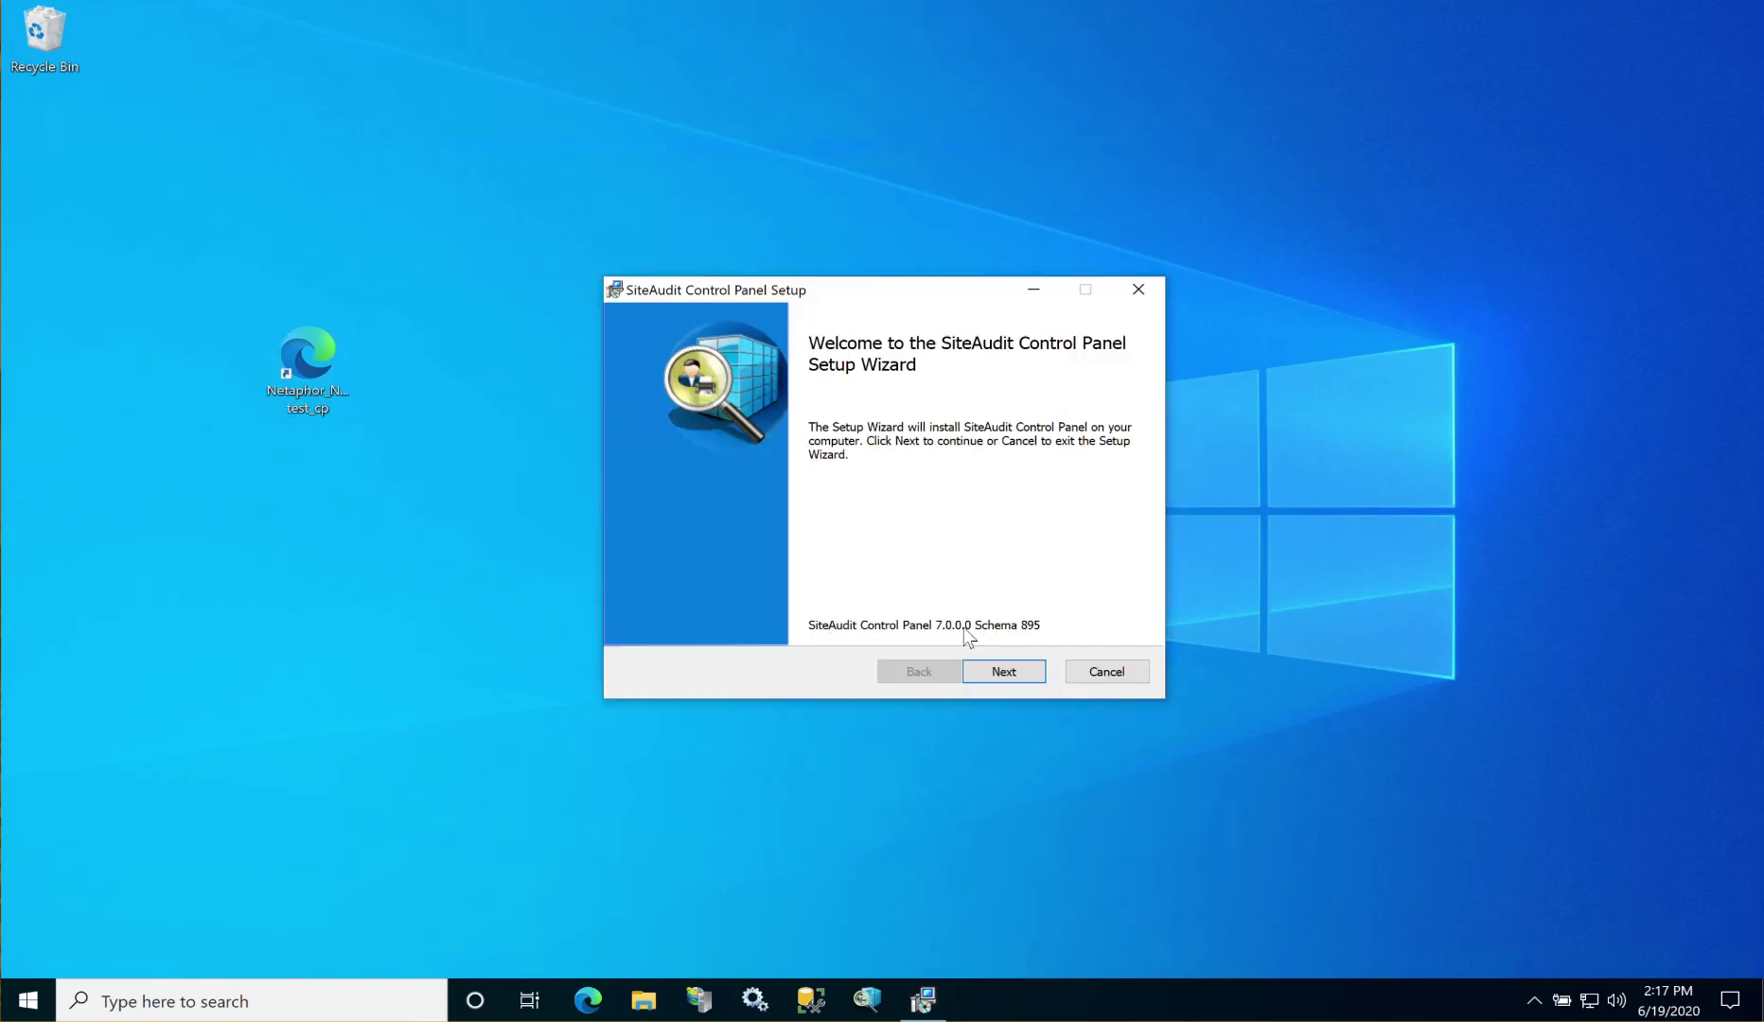
left_click(1005, 671)
left_click(700, 628)
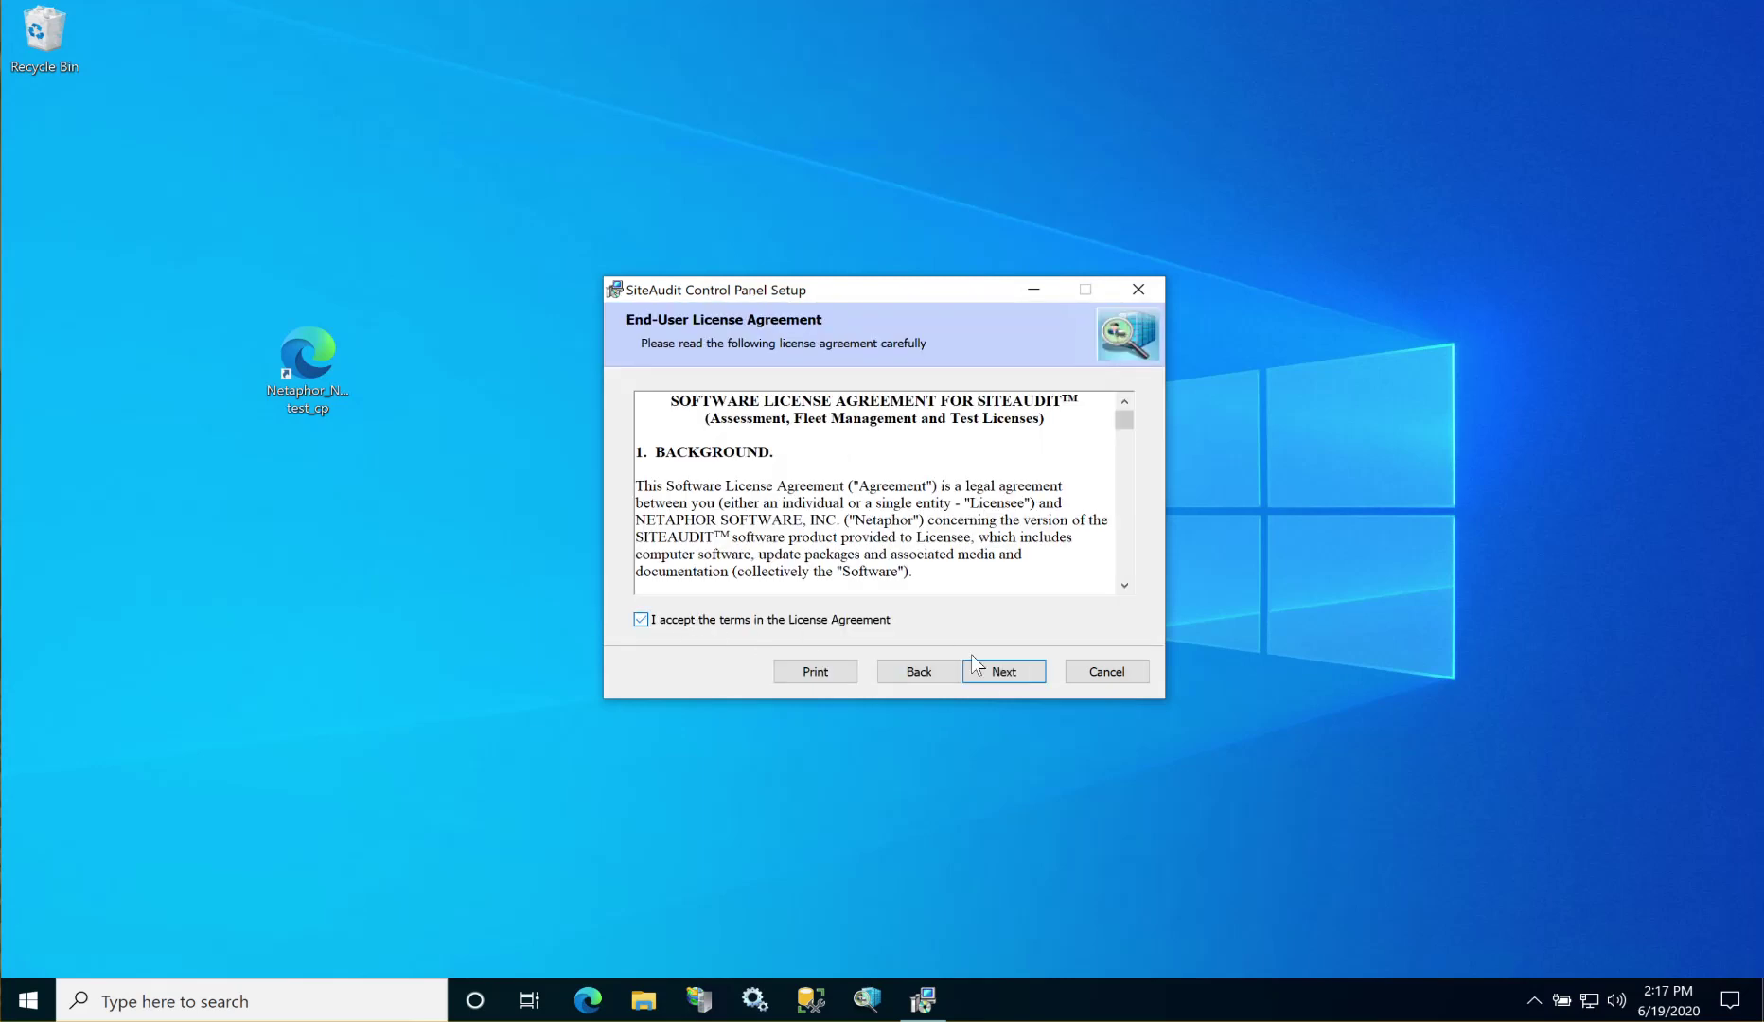
left_click(988, 674)
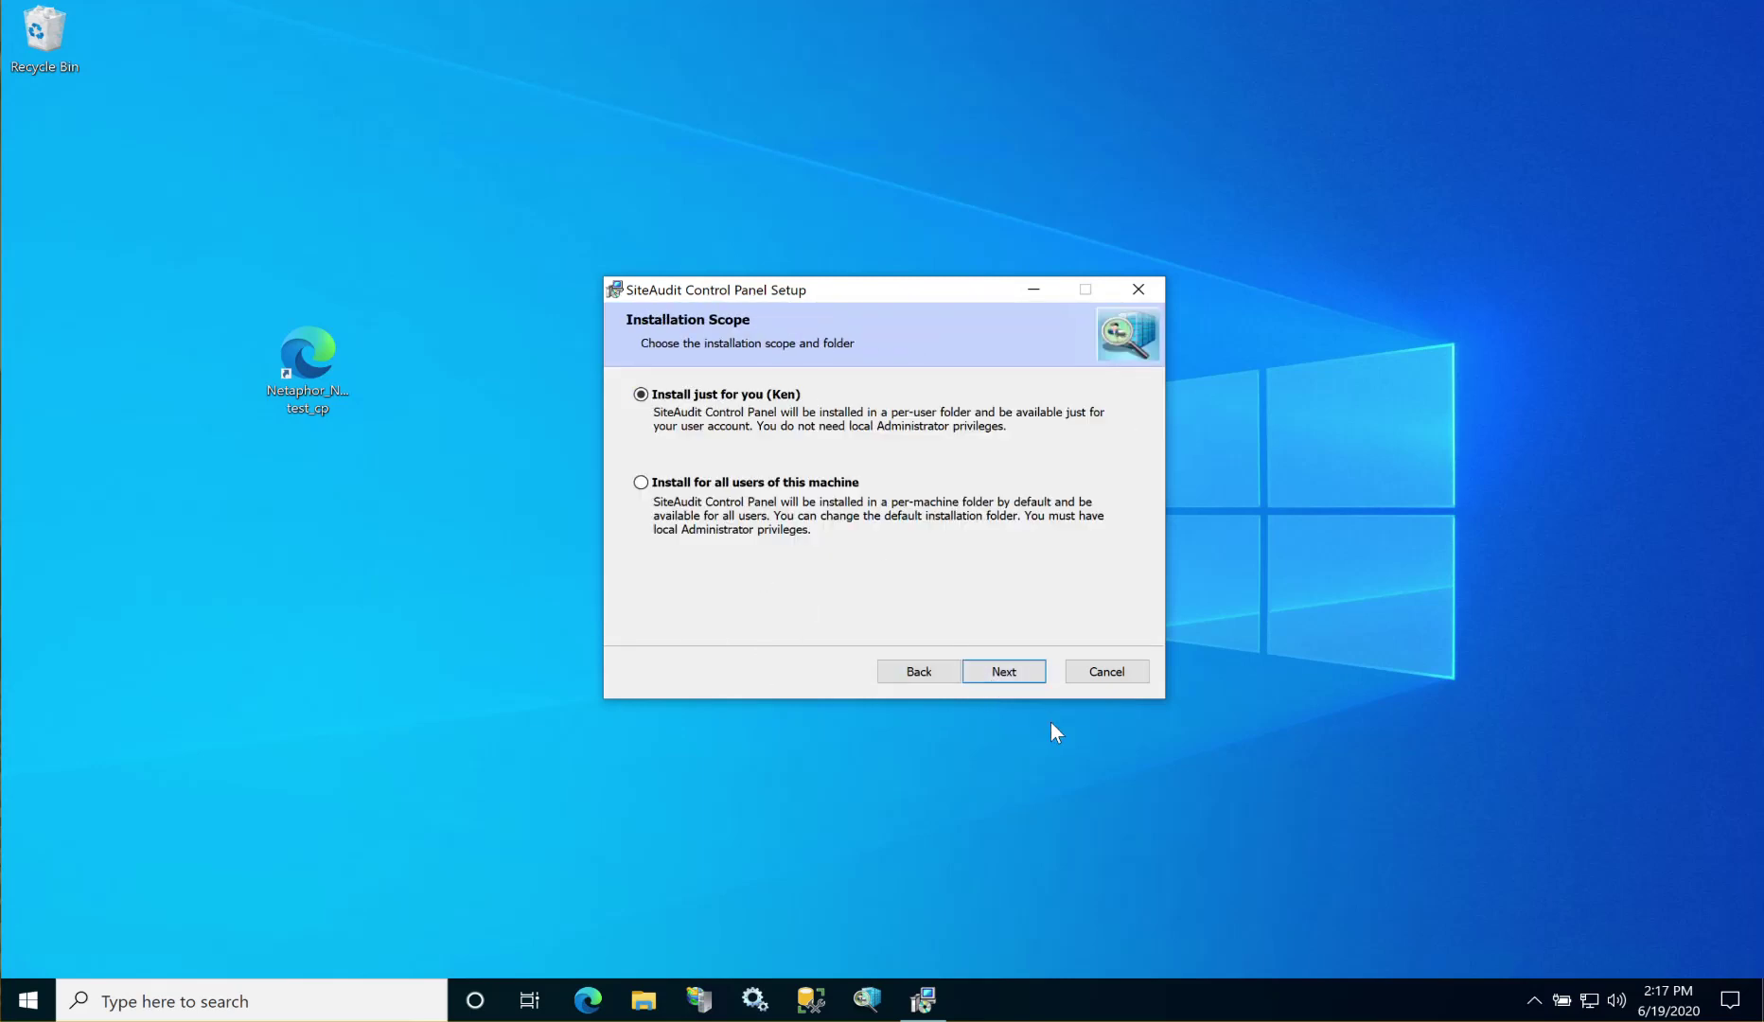
left_click(1008, 671)
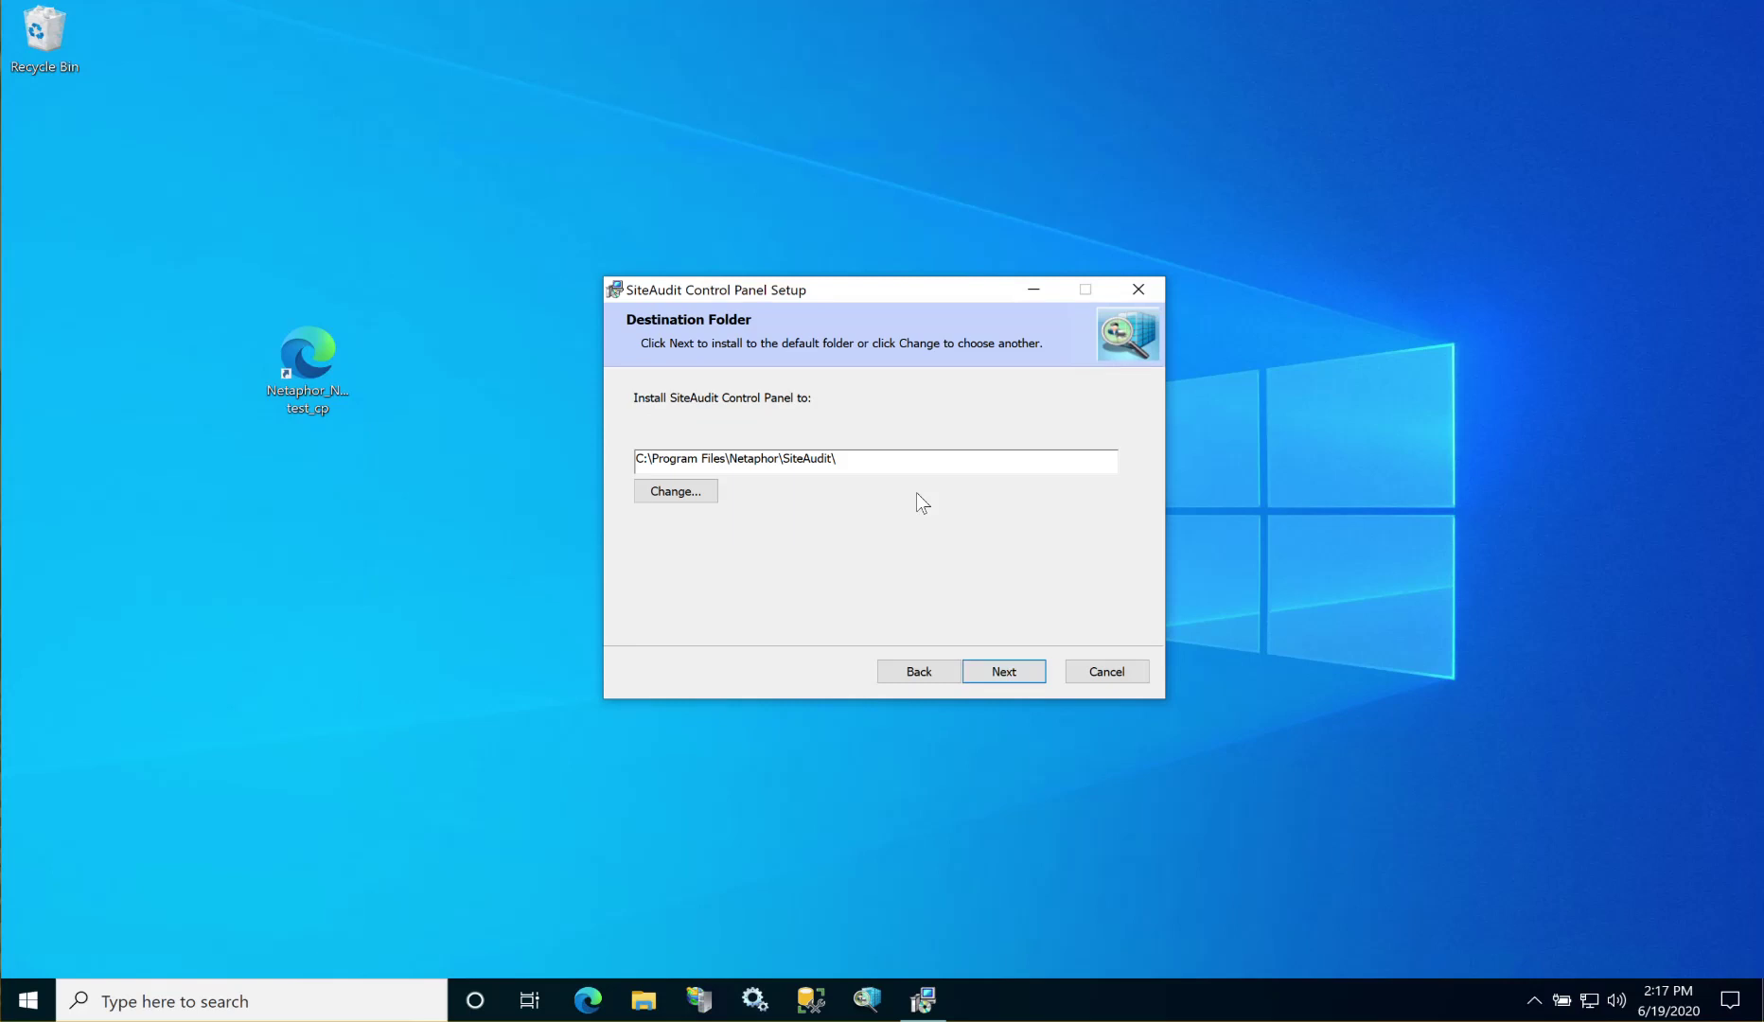
left_click(994, 683)
left_click(998, 678)
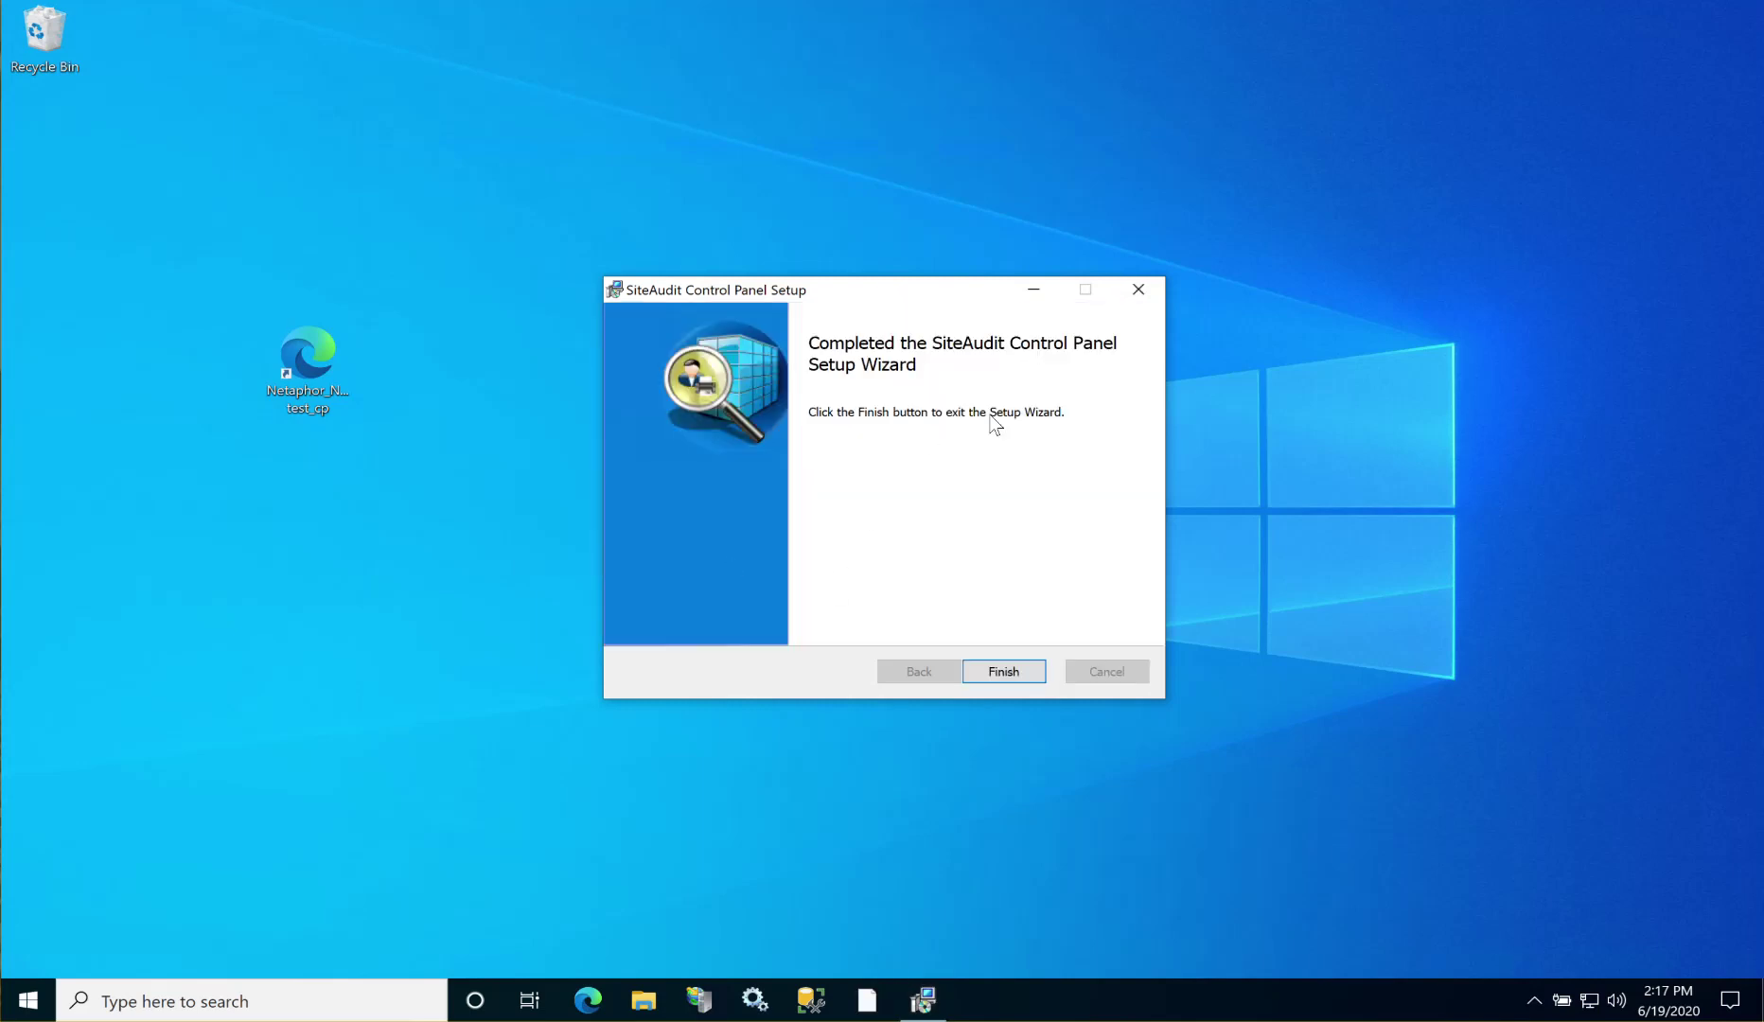
left_click(1023, 674)
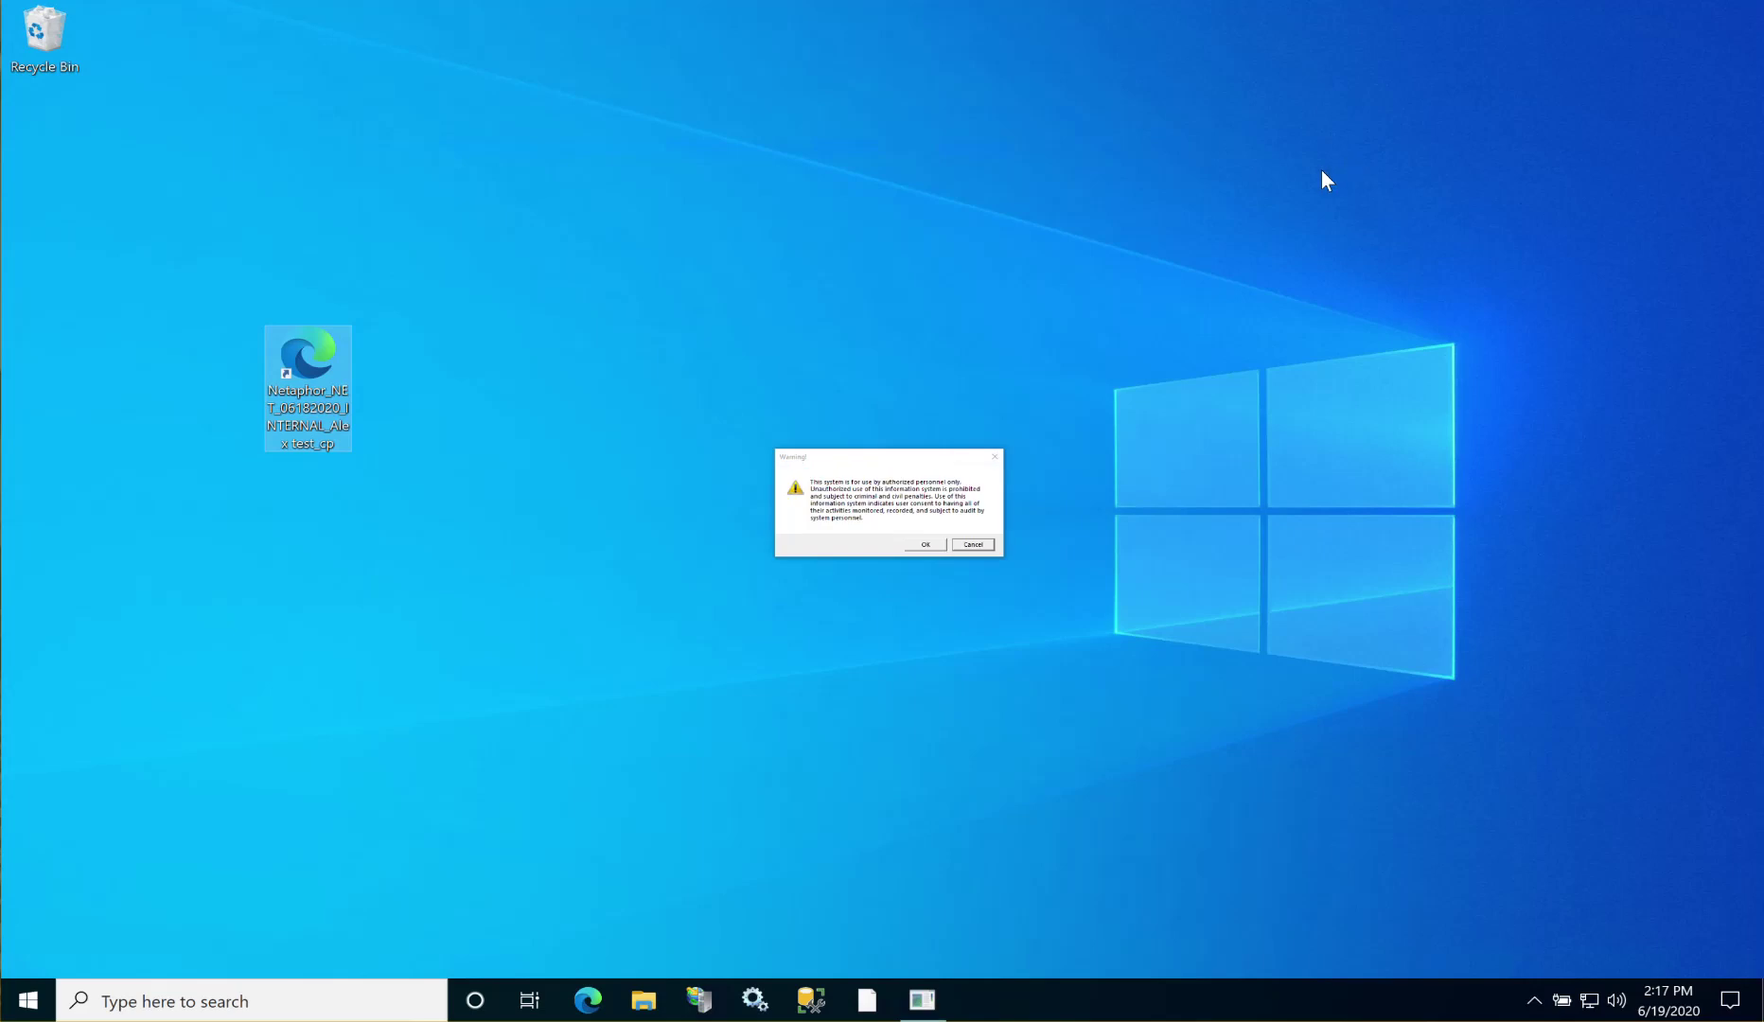
Step: Acknowledge the authorised-use warning, choose another account, and submit the account e-mail
left_click(914, 544)
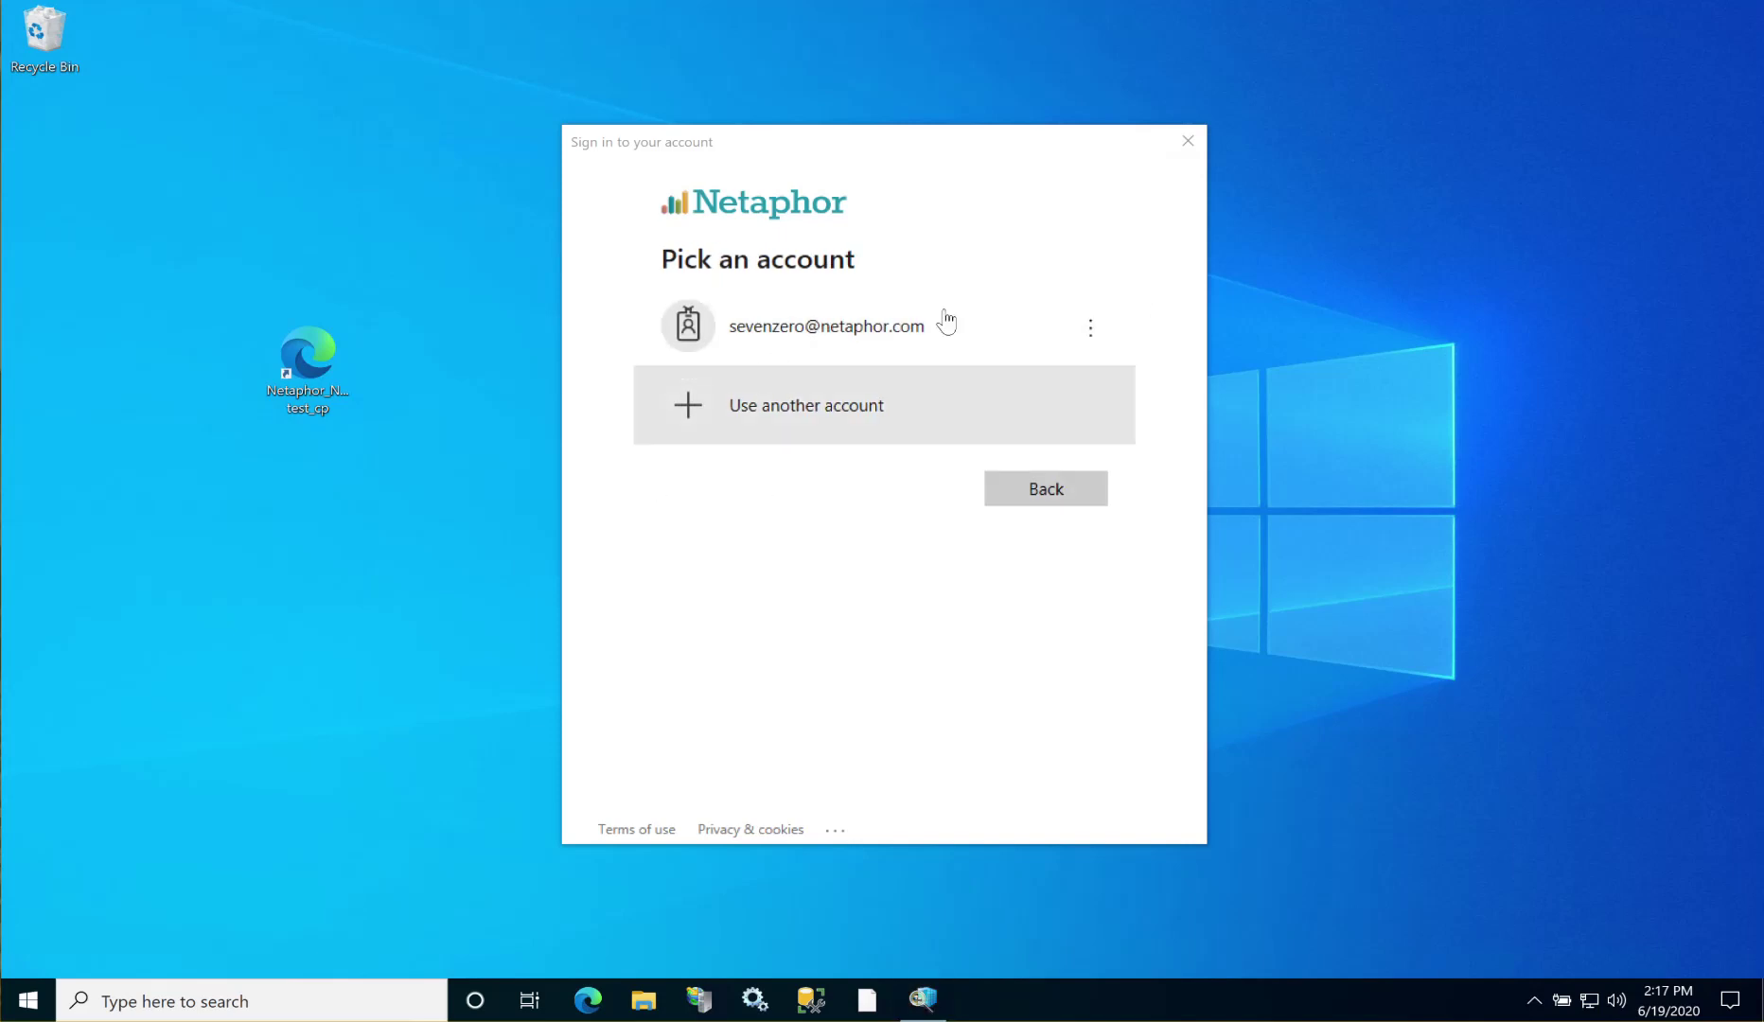
left_click(753, 416)
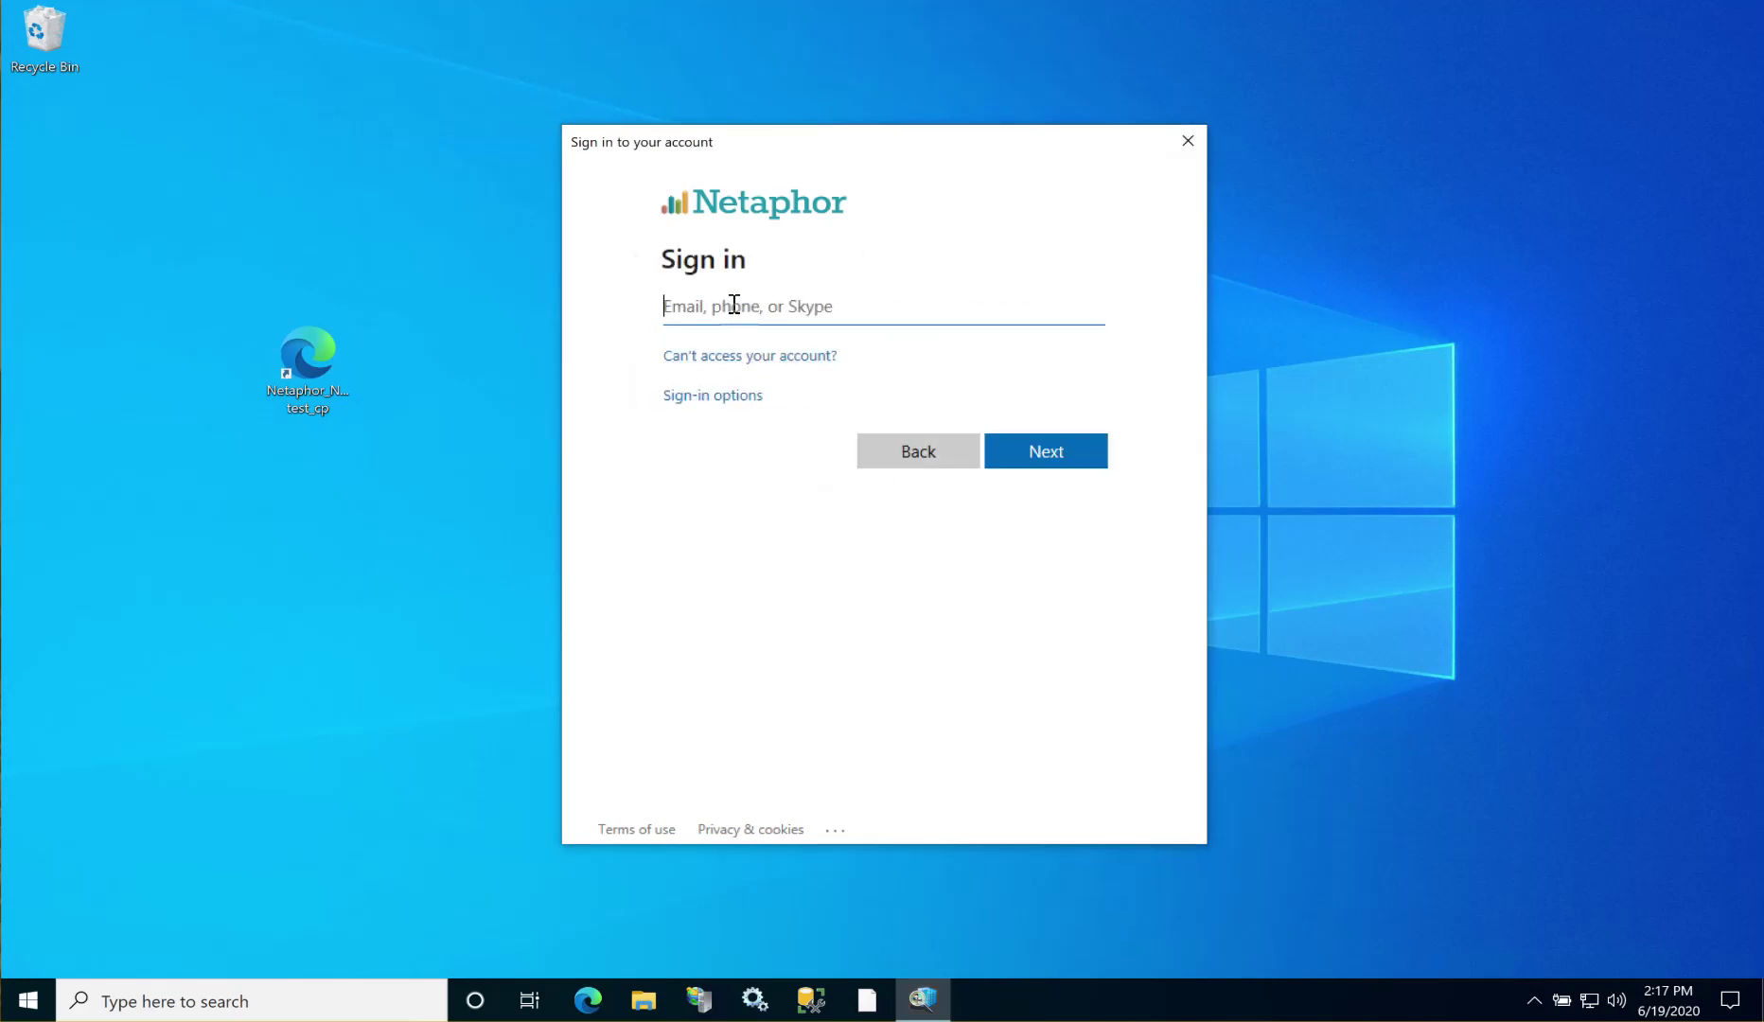
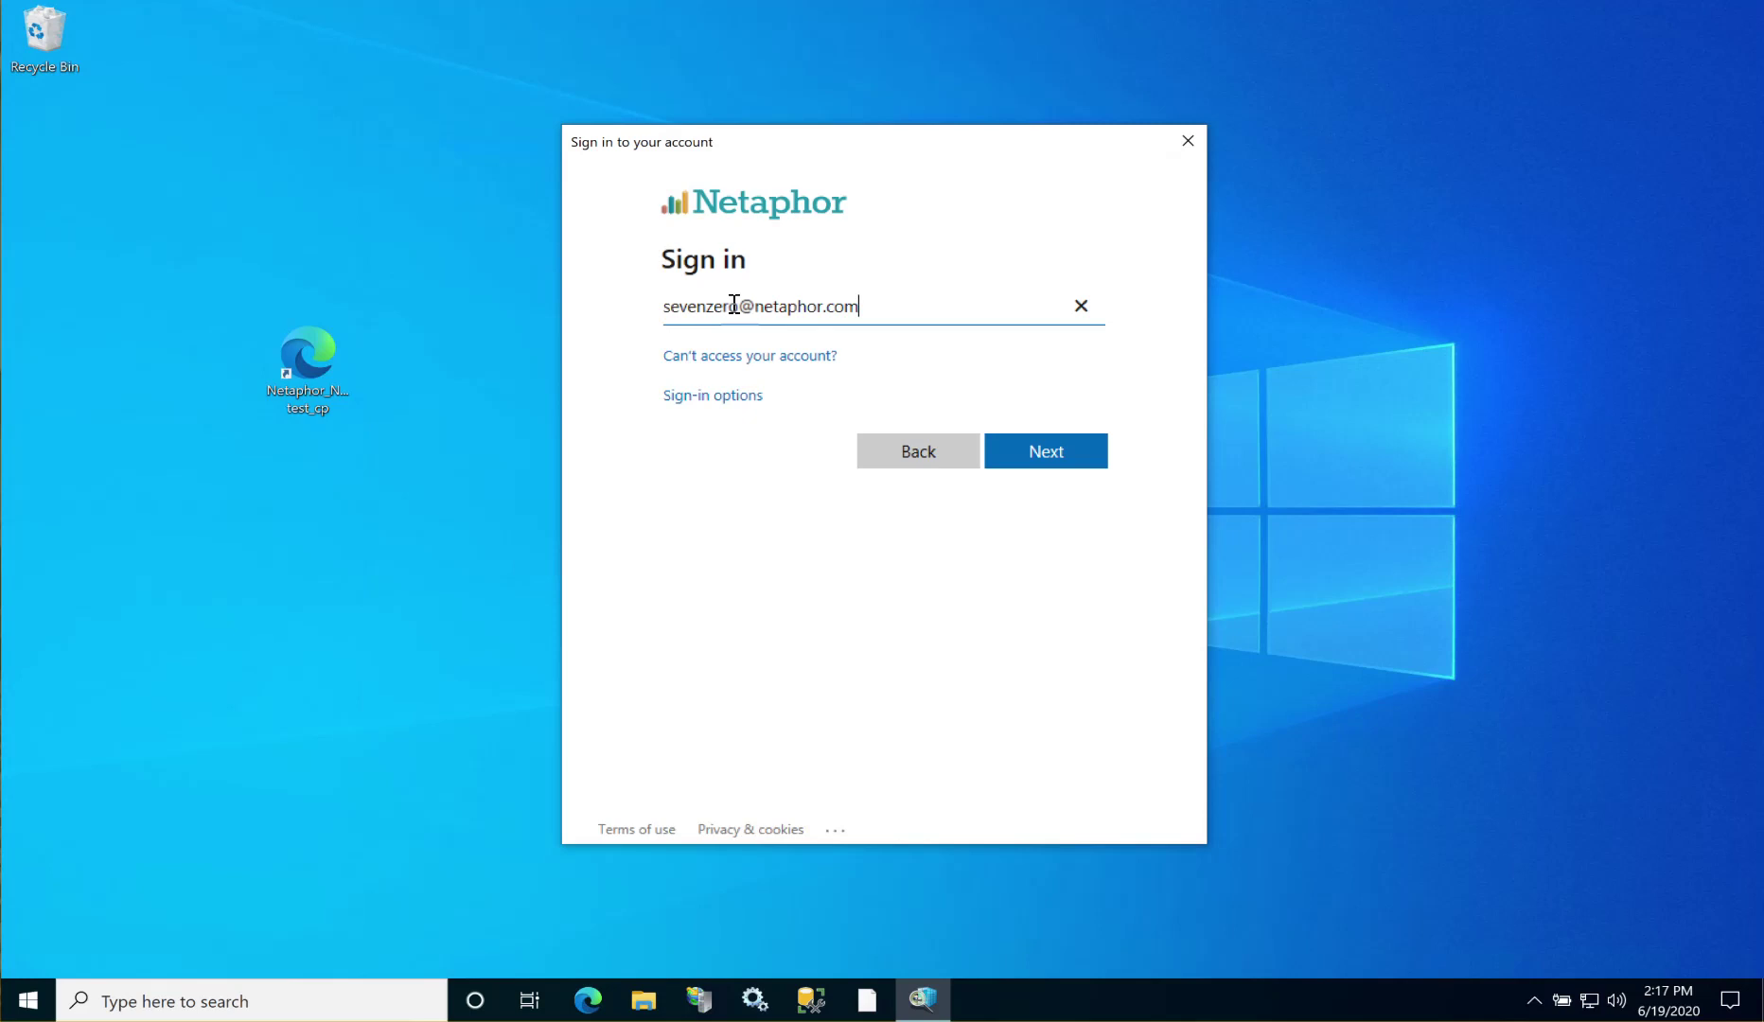
left_click(1032, 453)
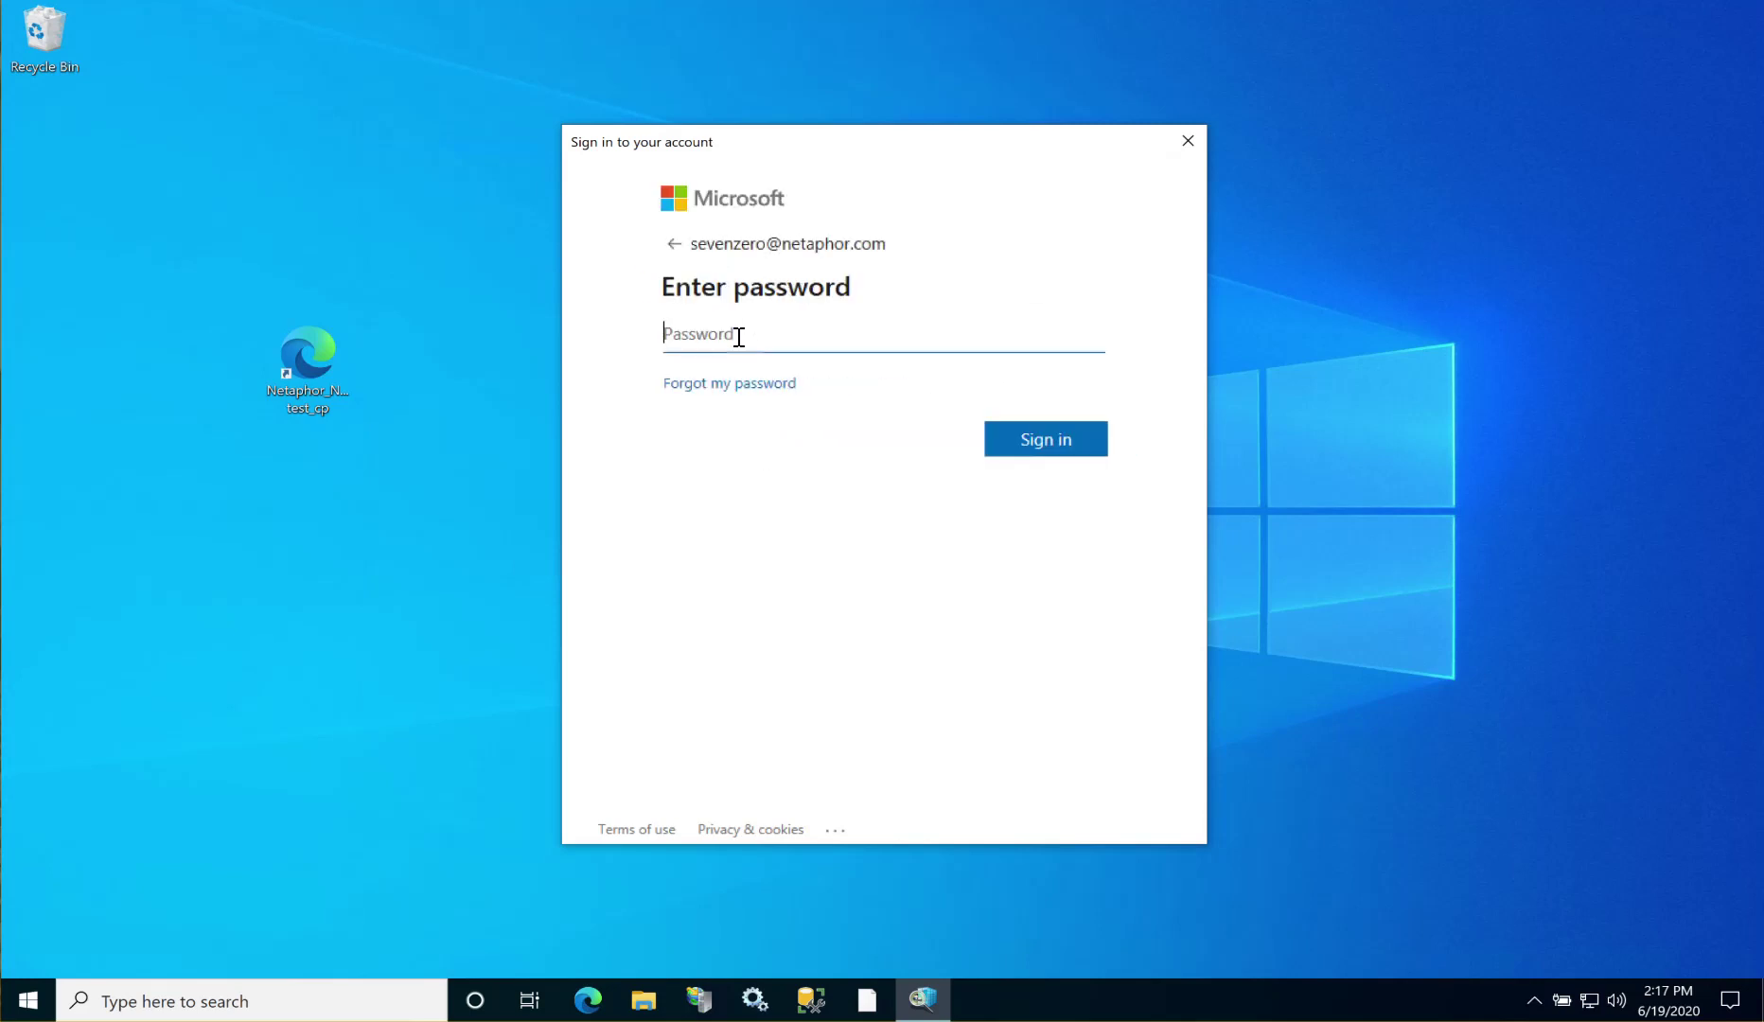
Step: Enter the account password, sign in, and accept the requested app permissions
type("•••••••")
left_click(1057, 451)
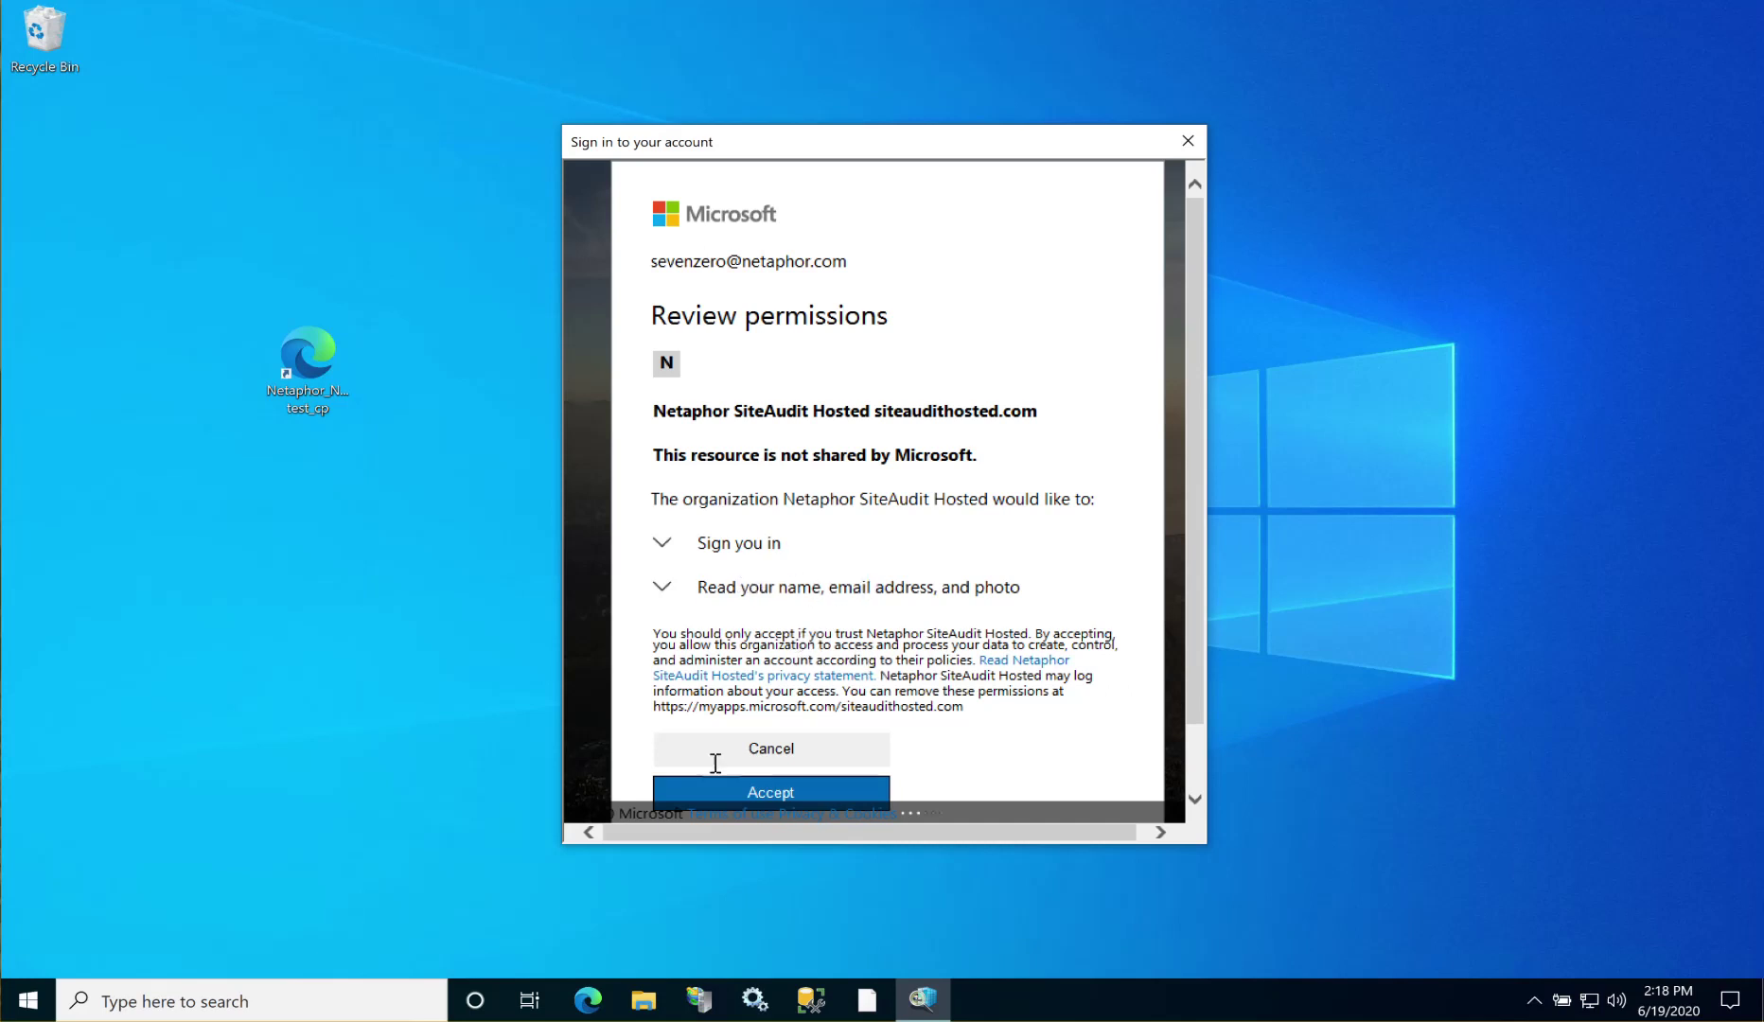
left_click(791, 794)
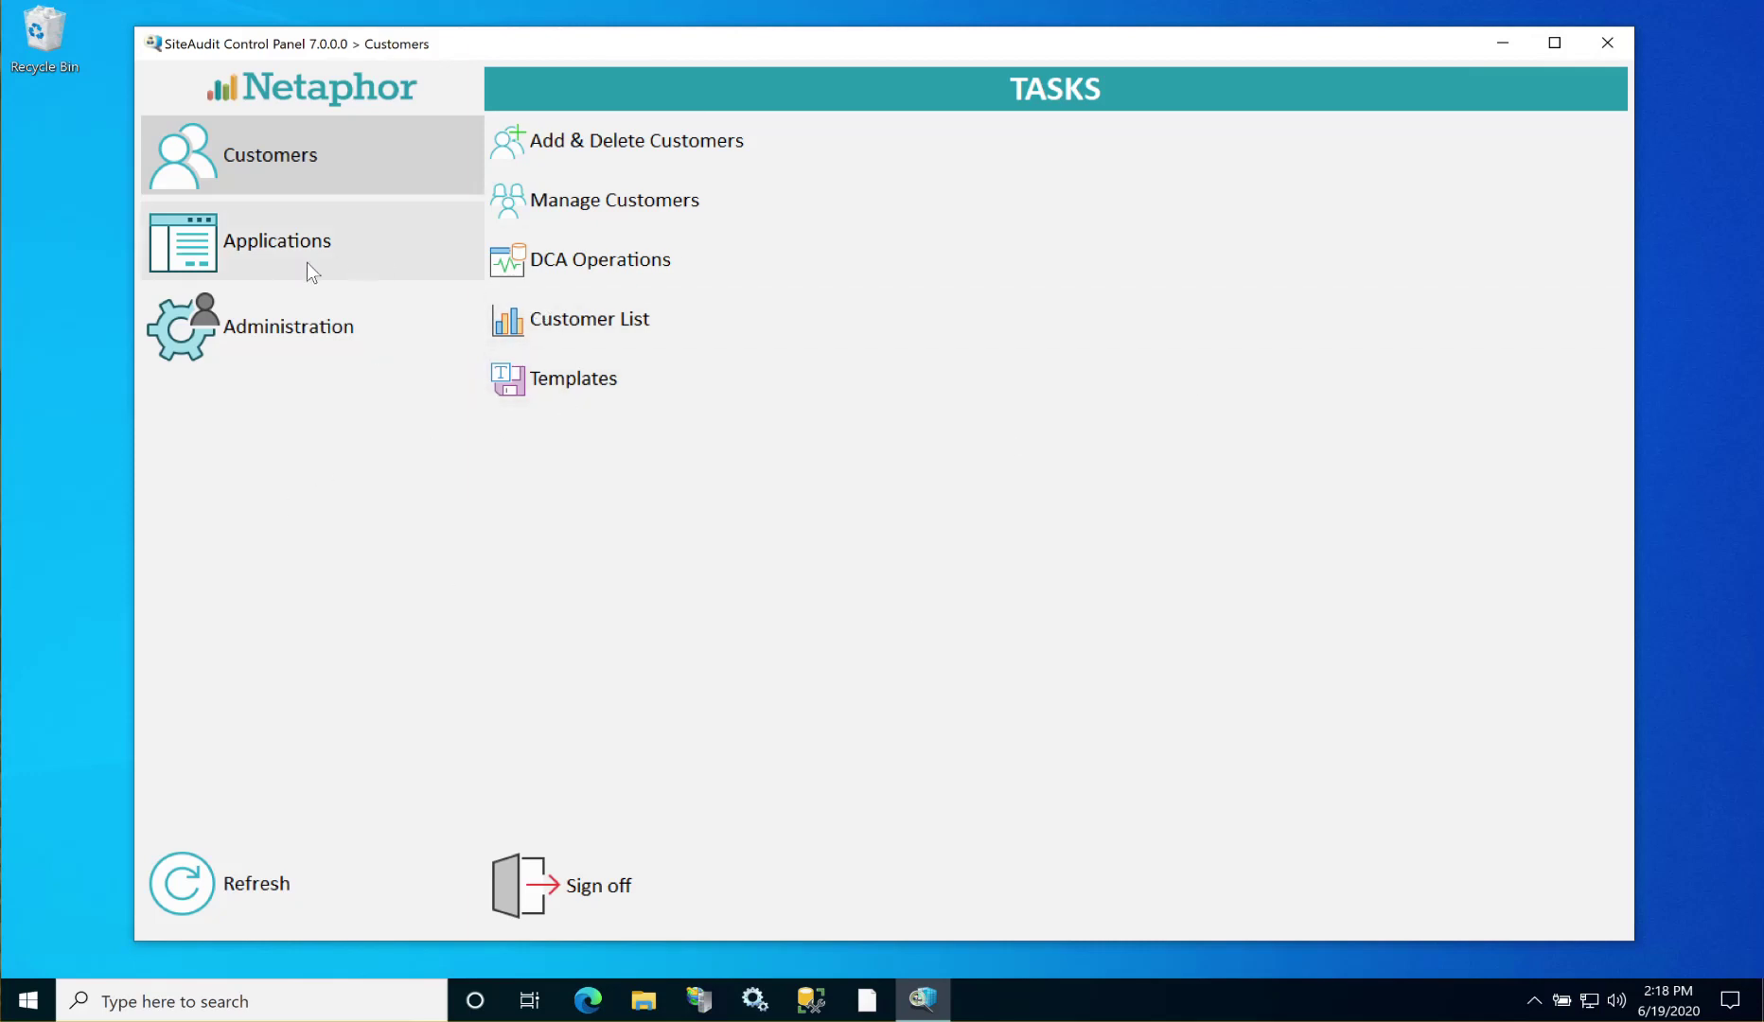
Step: Launch Viewer from Applications, keep Global Elite as the customer, and move the window up-left
left_click(209, 256)
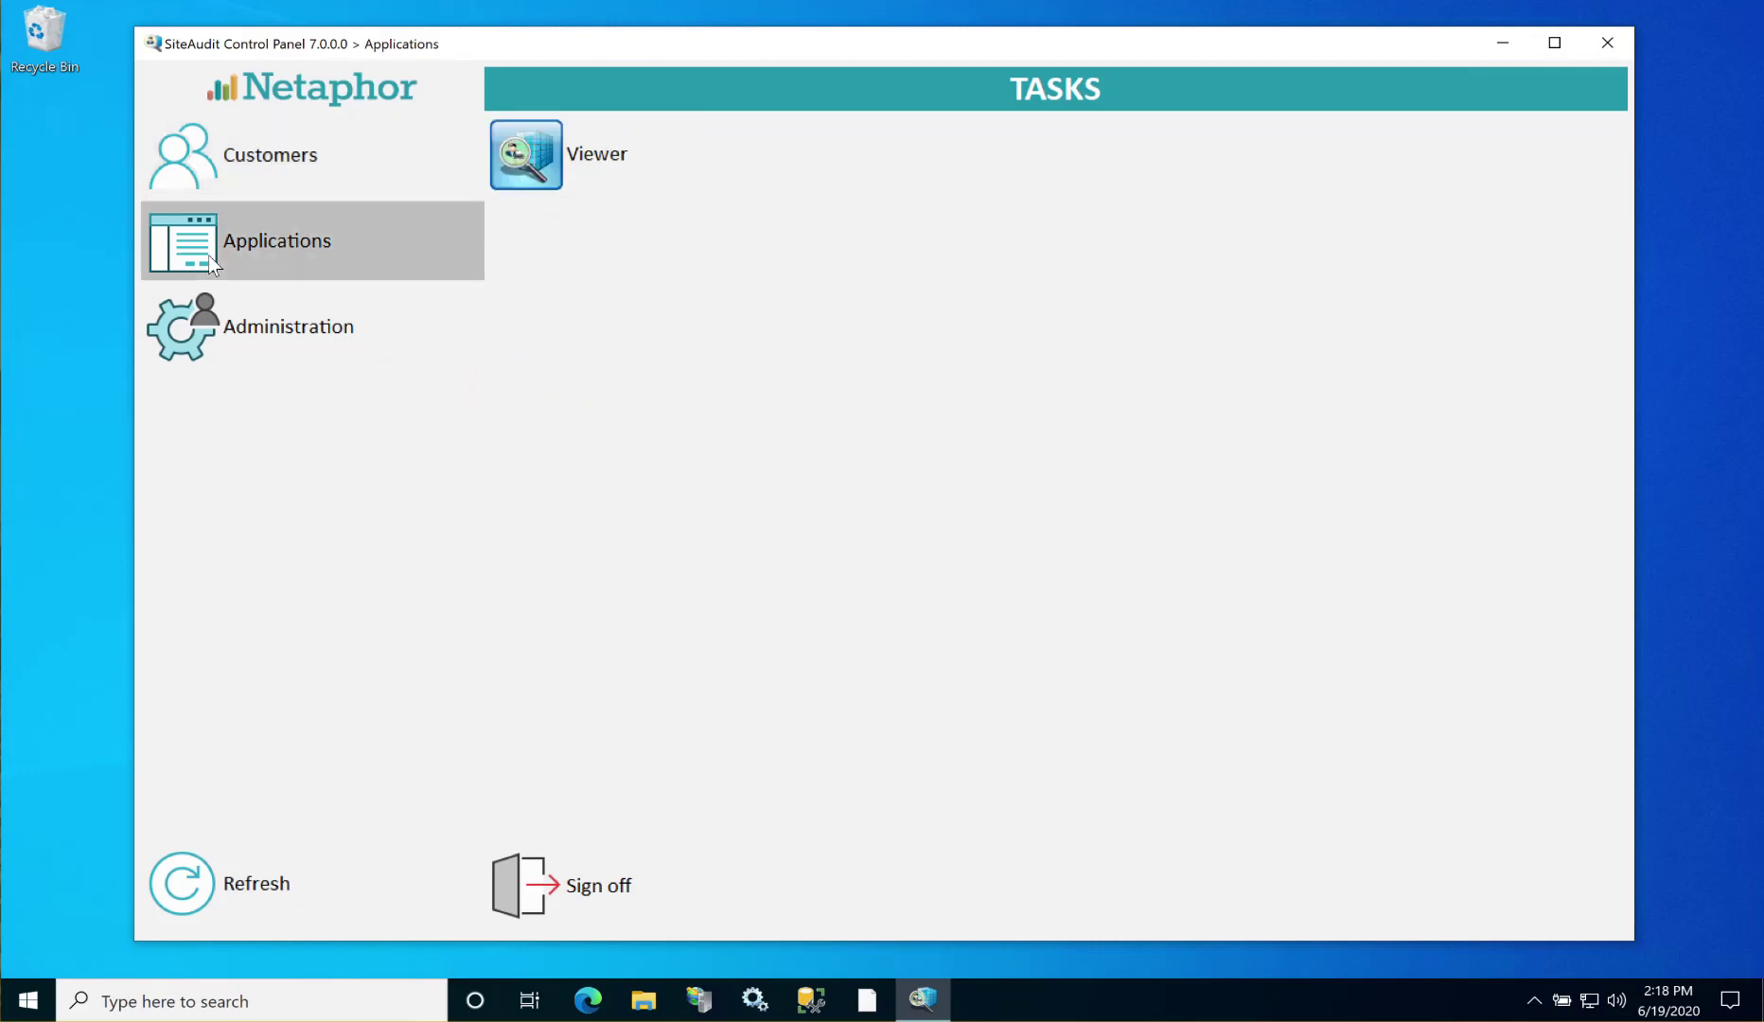
left_click(547, 174)
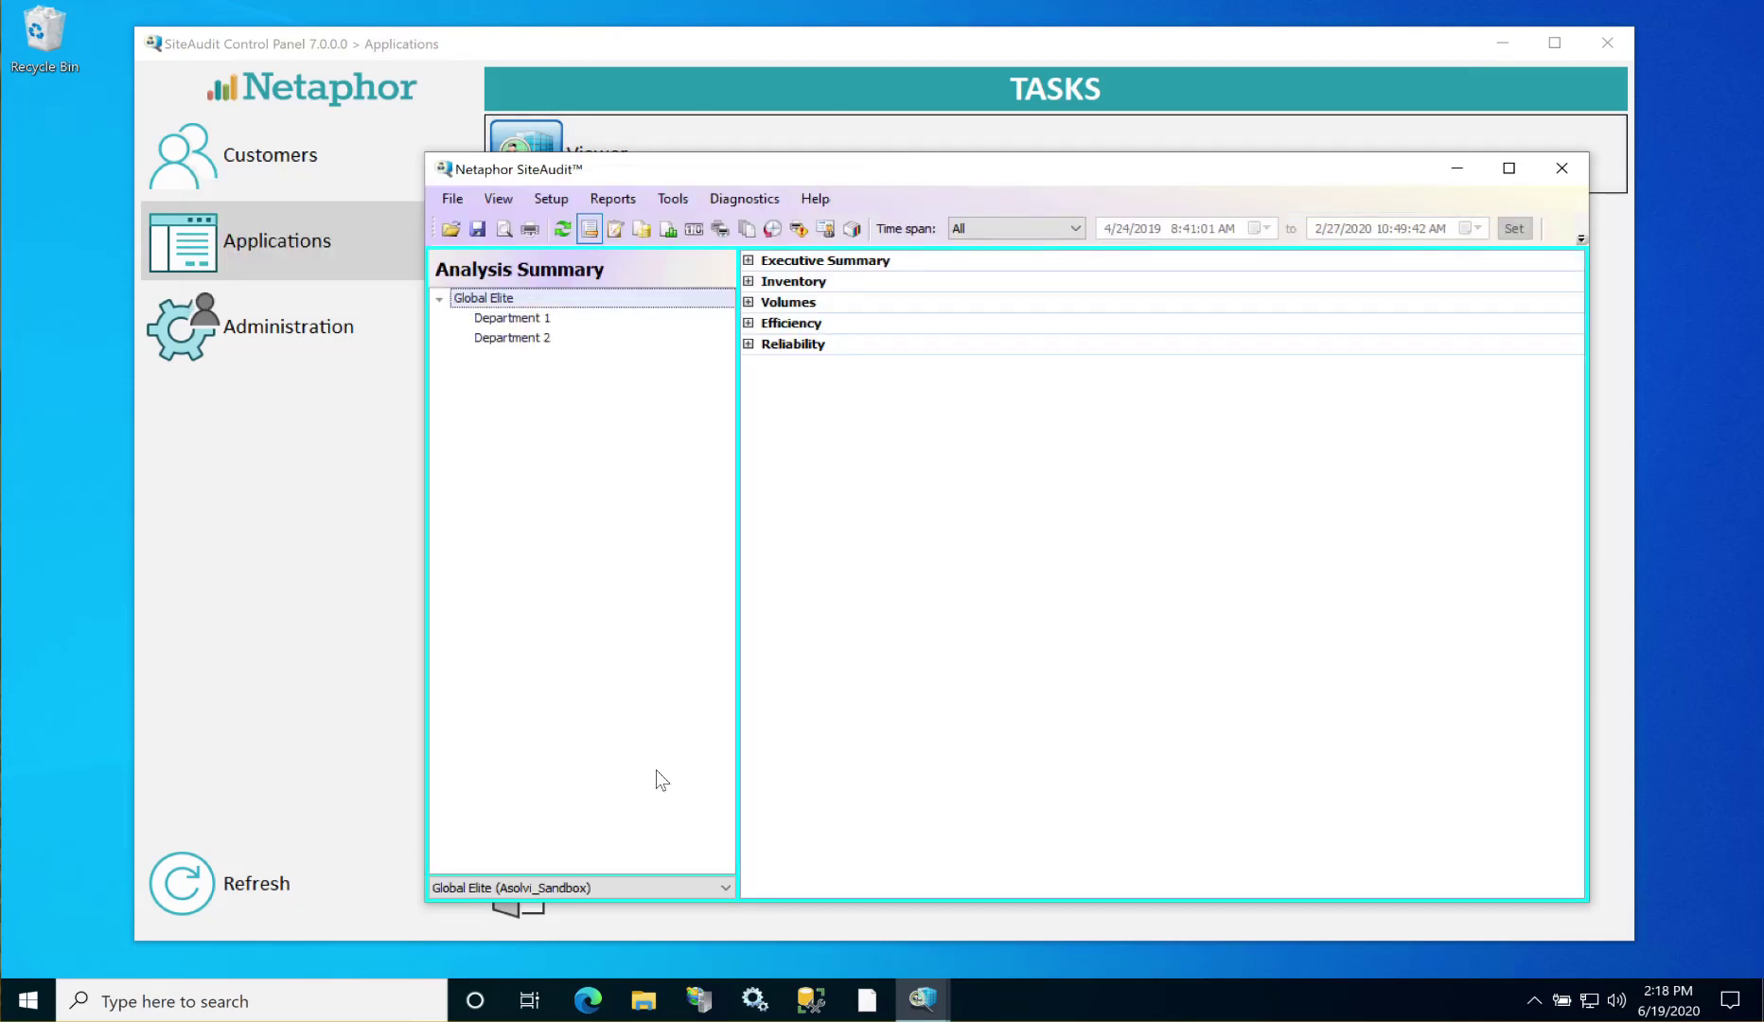
left_click(725, 887)
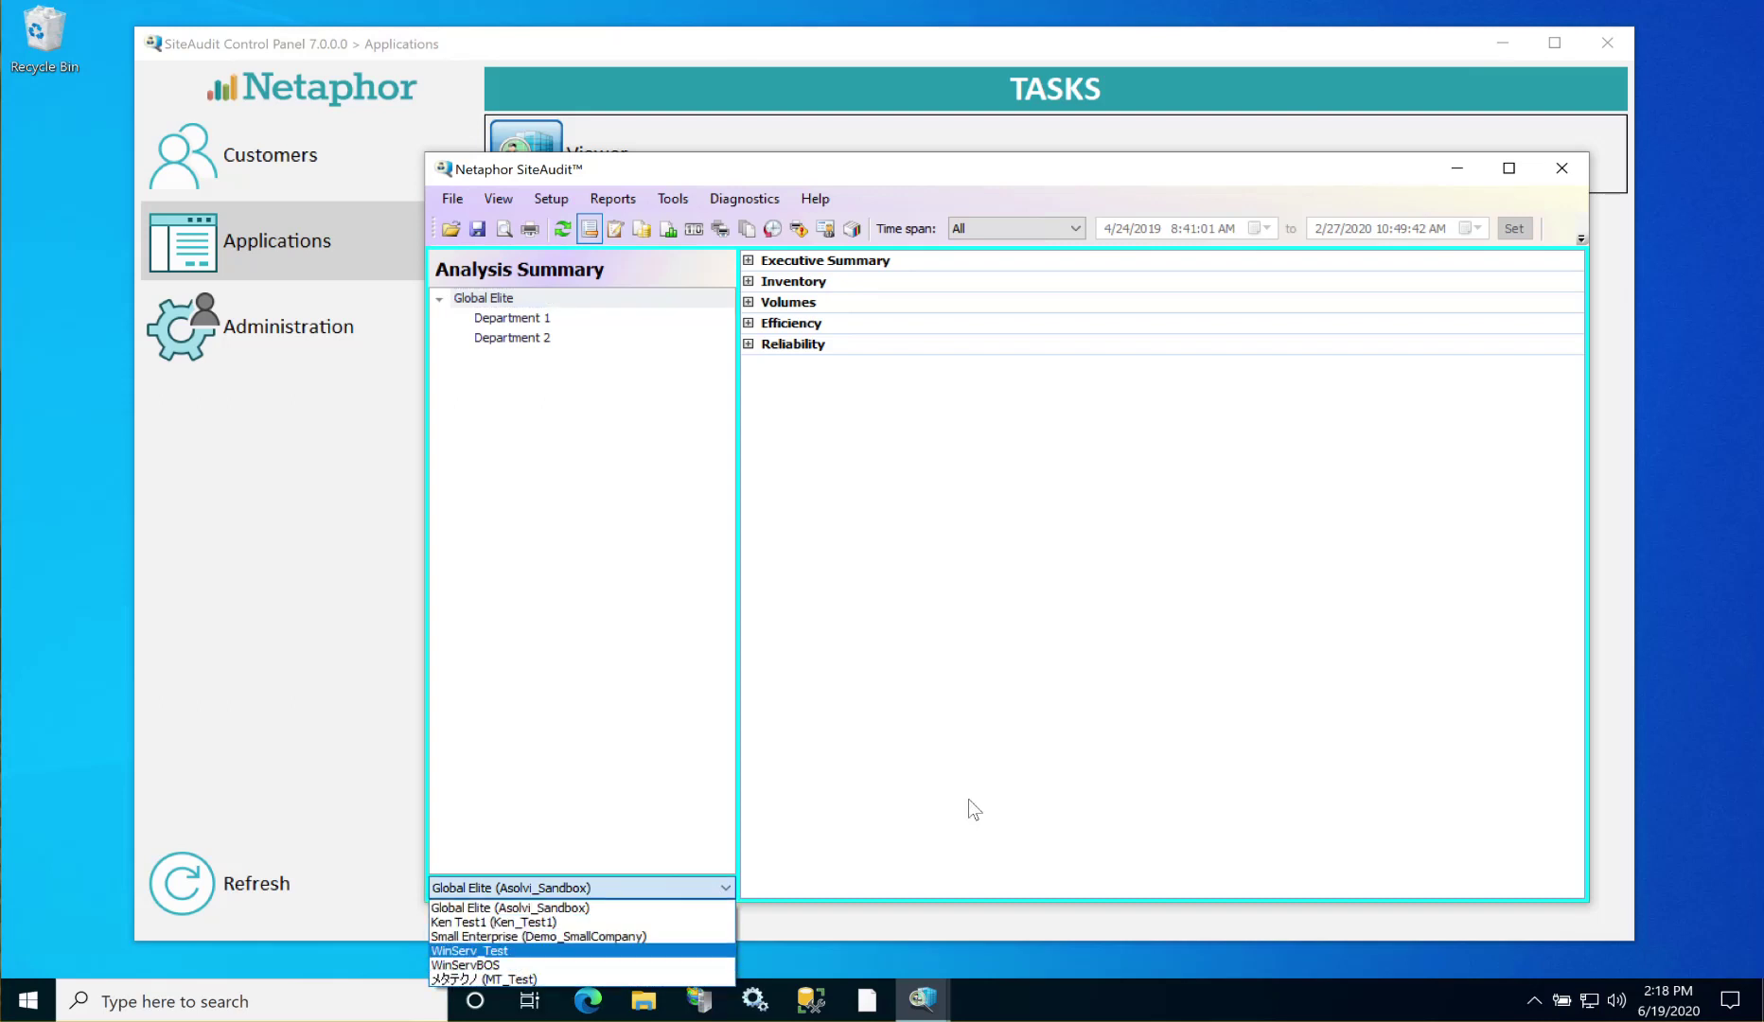
left_click(845, 337)
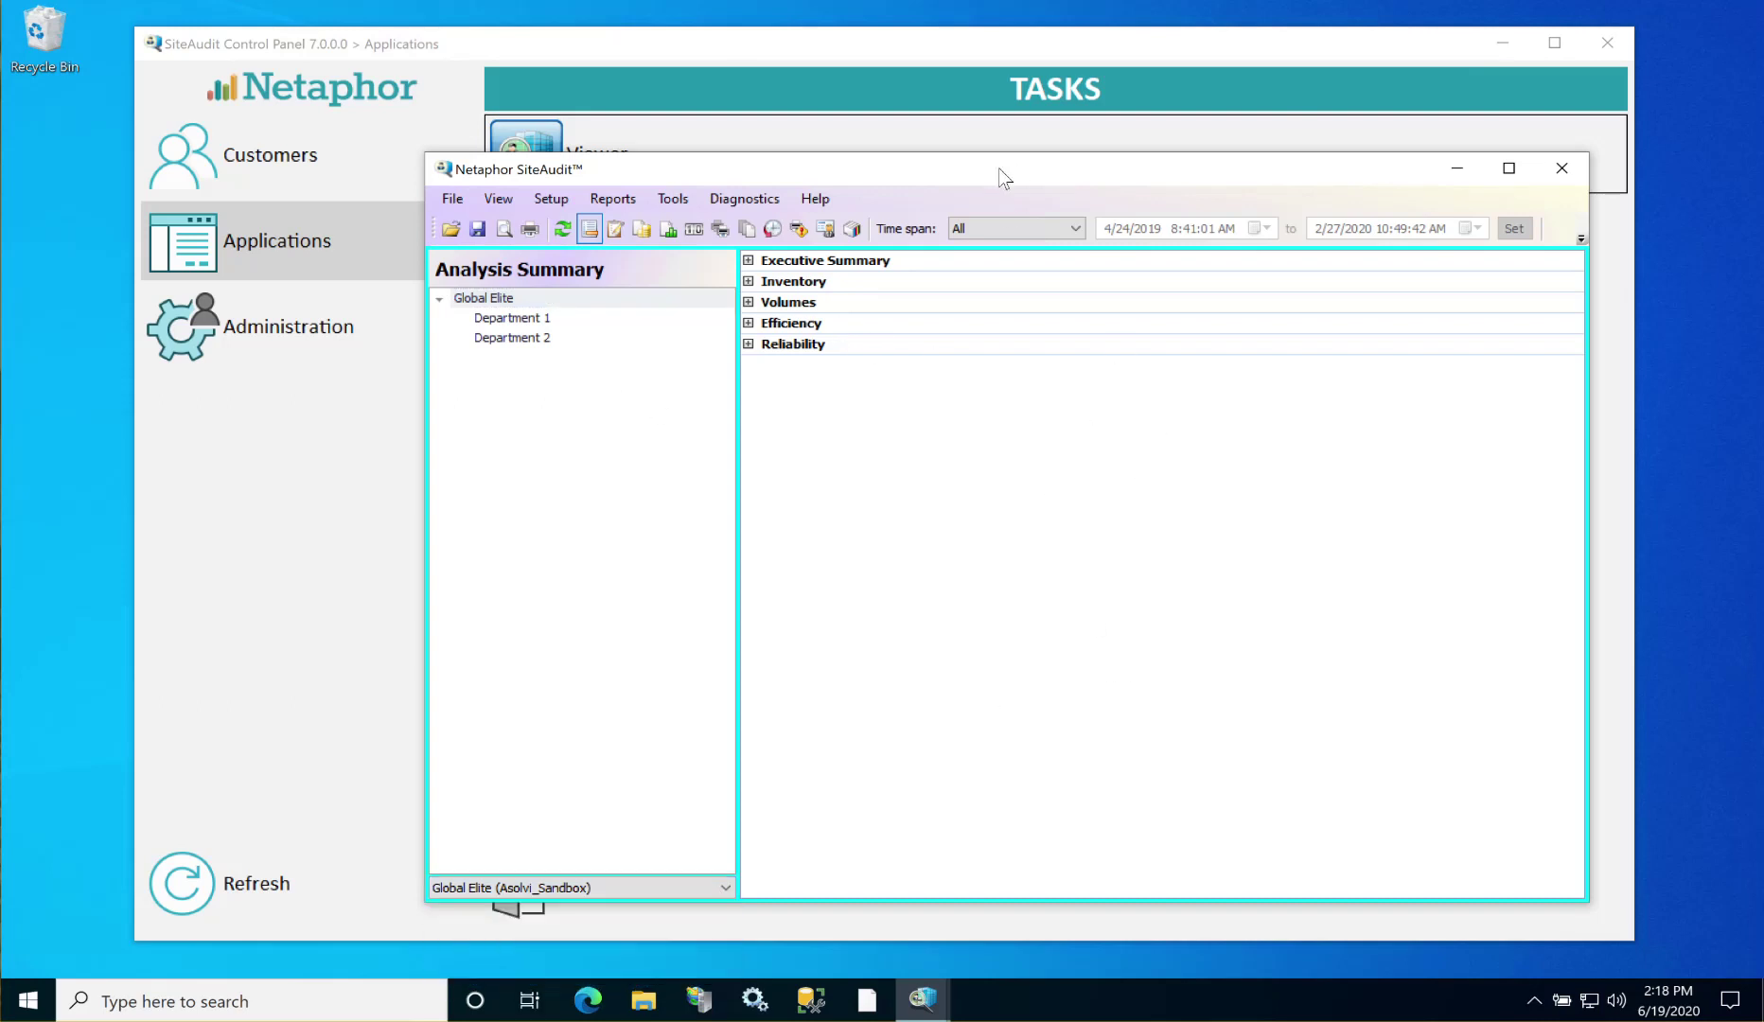
left_click_drag(994, 173, 929, 147)
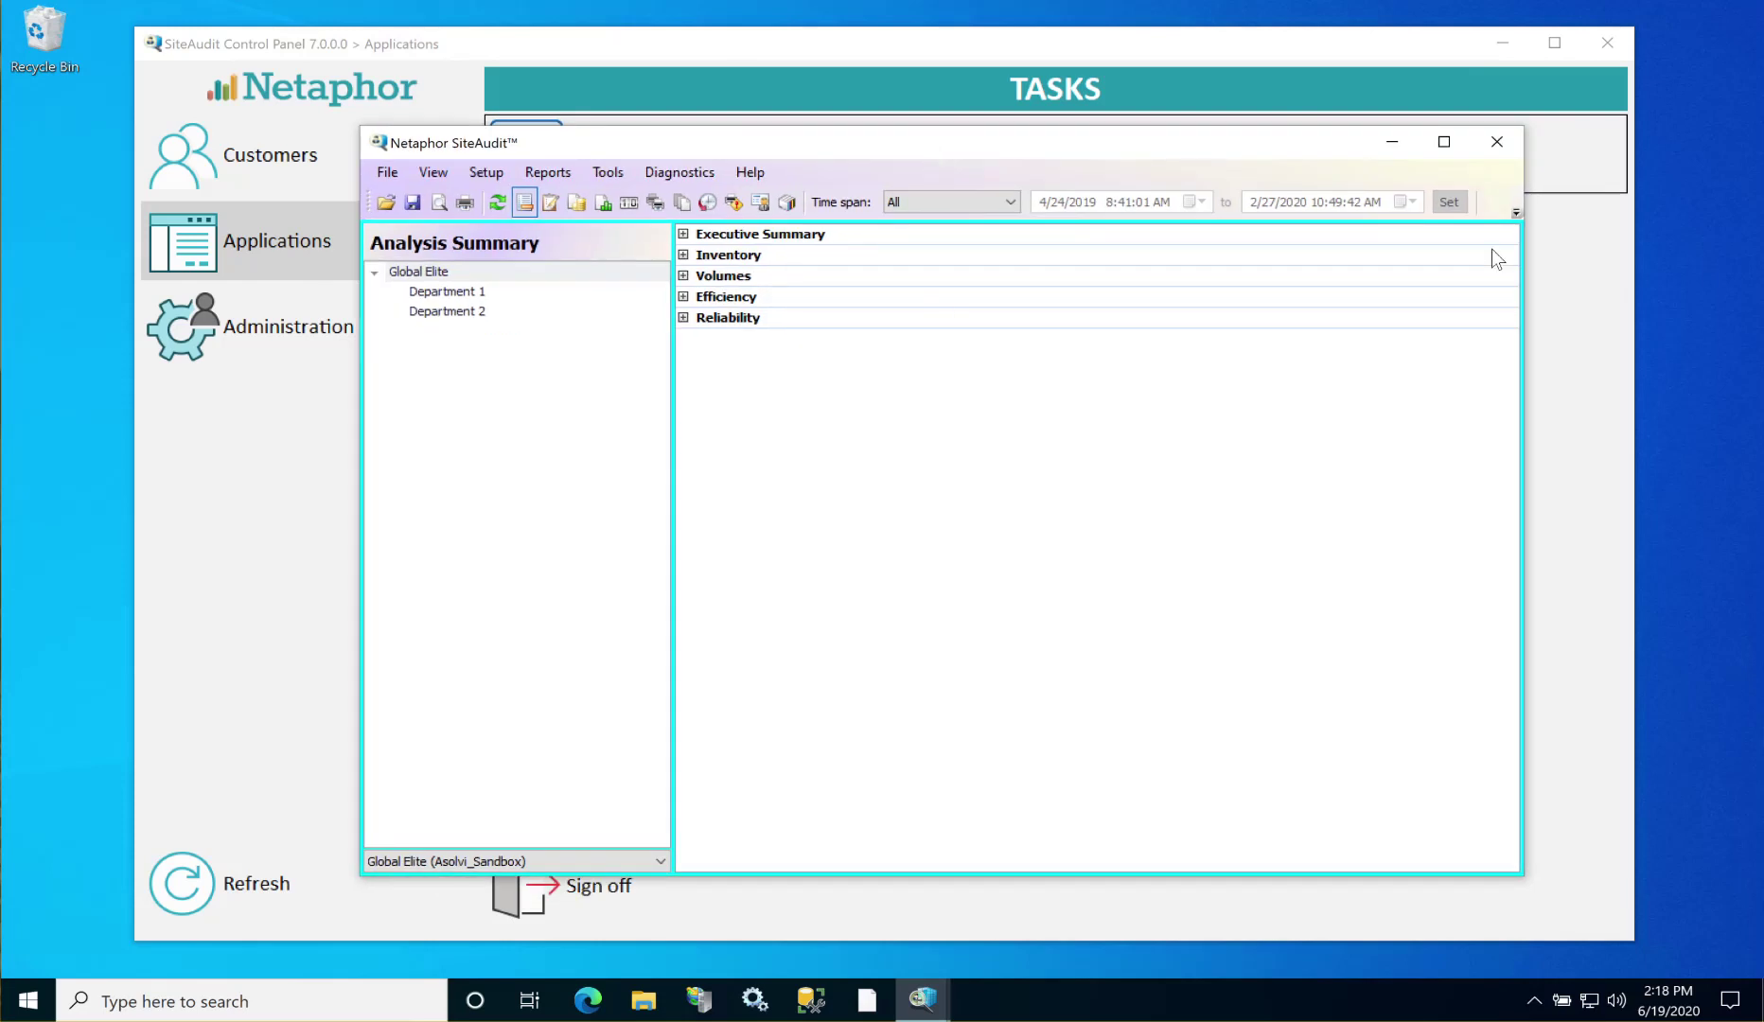